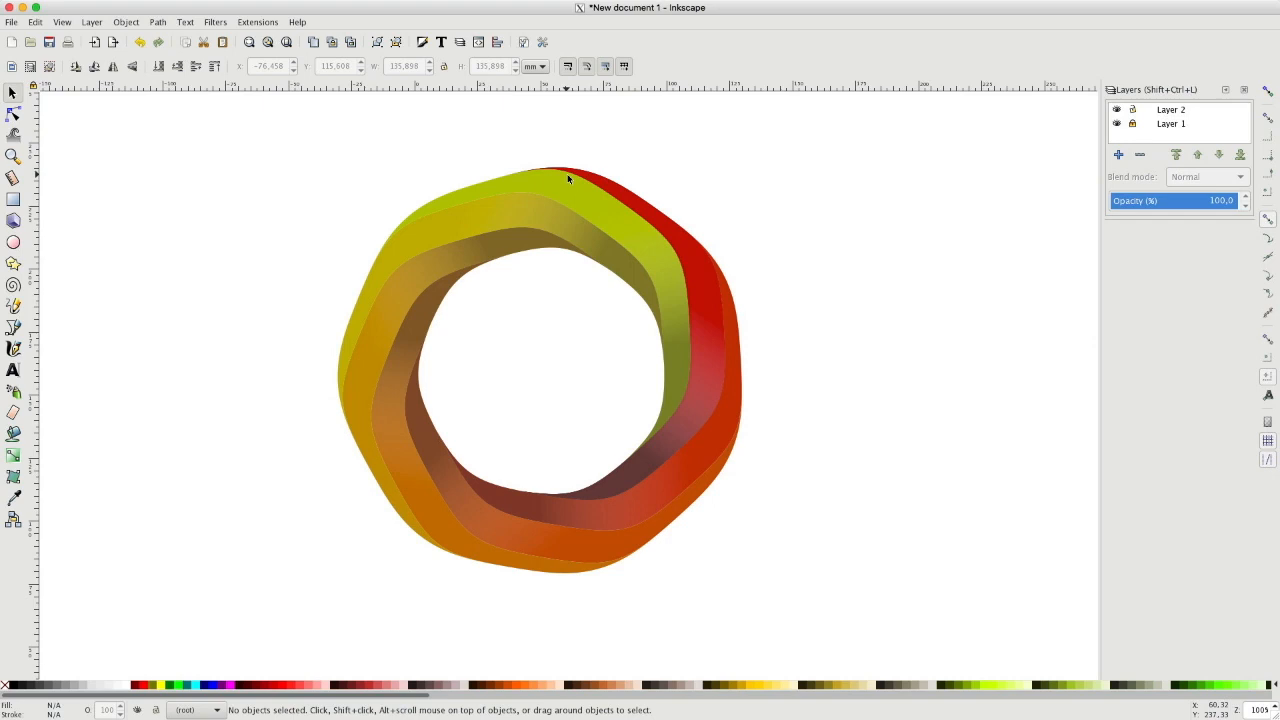
Hide Layer 1 and place a horizontal guide at about 200 mm and a vertical guide at about 33 mm.
left_click(1117, 124)
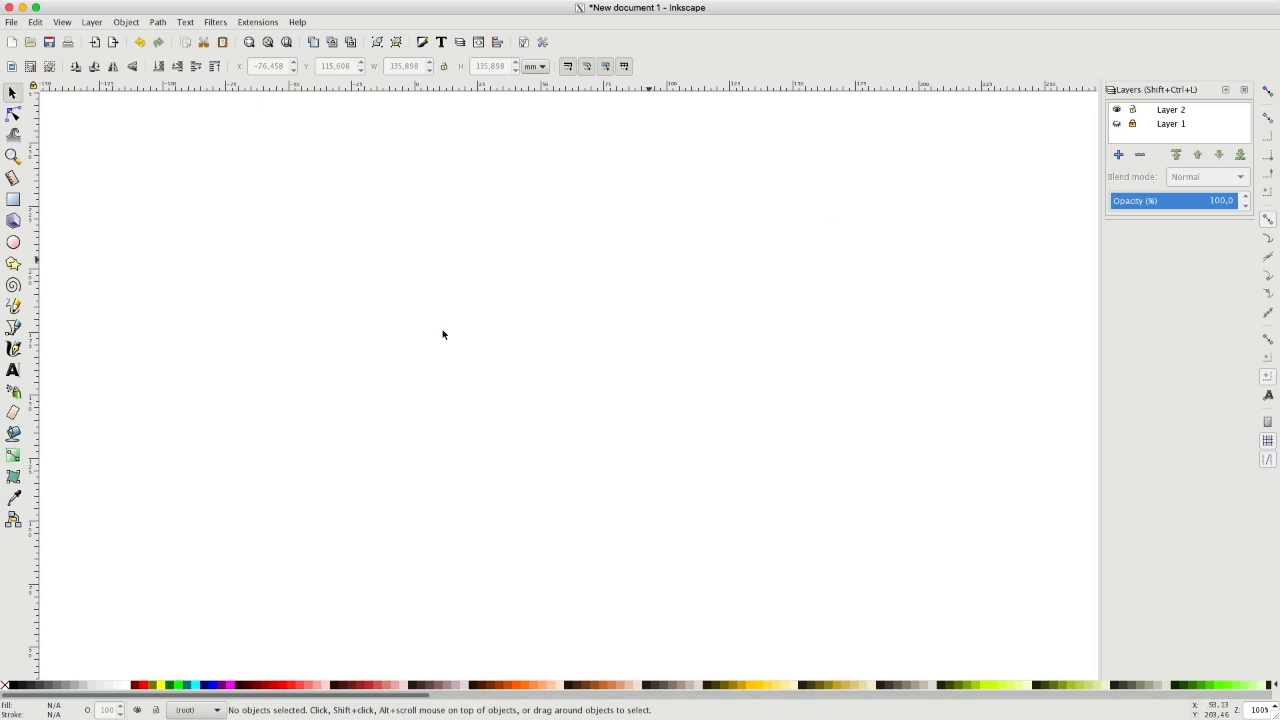
left_click_drag(612, 89, 606, 309)
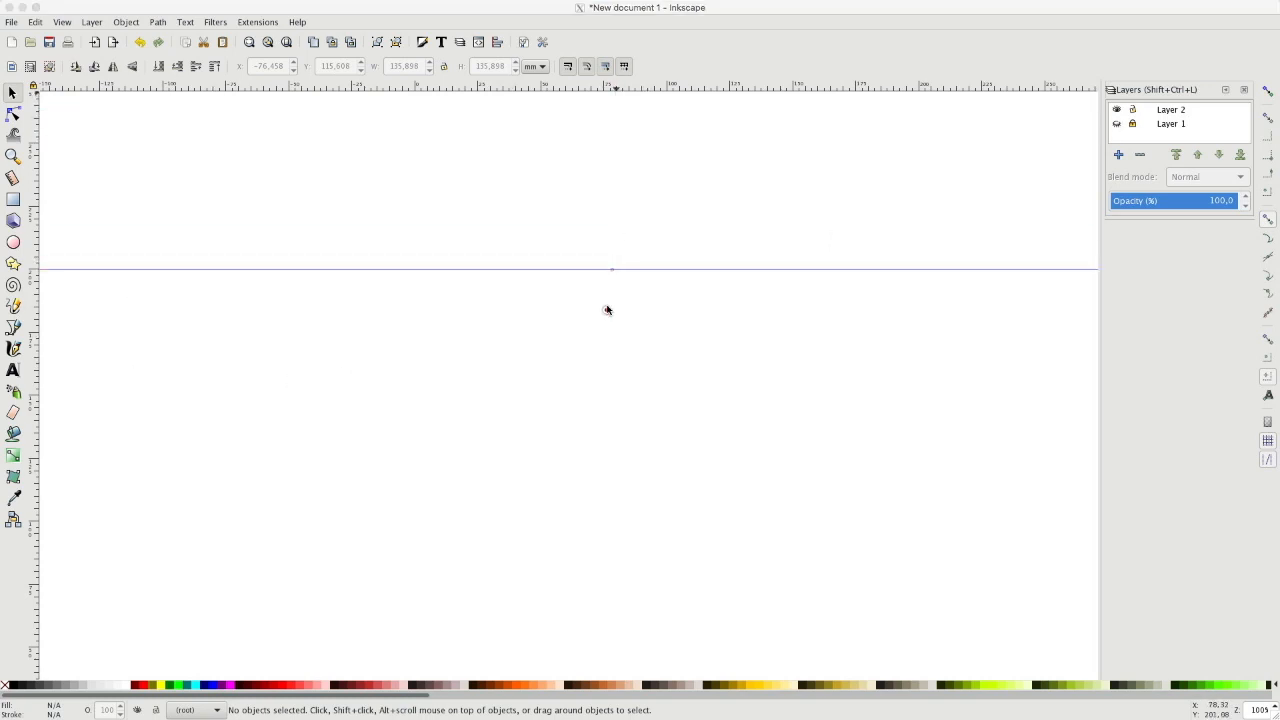
left_click(568, 273)
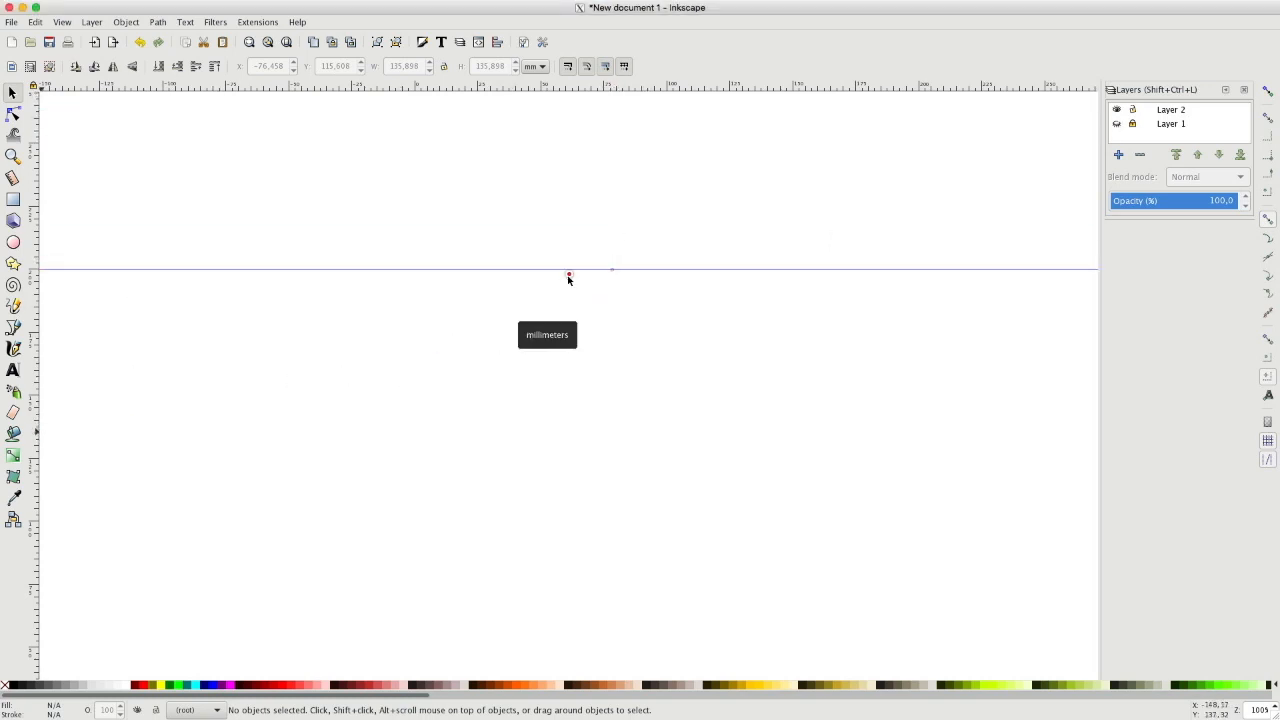
left_click_drag(37, 385, 500, 277)
Lock both the horizontal and the vertical guide through their guideline settings.
double_click(503, 275)
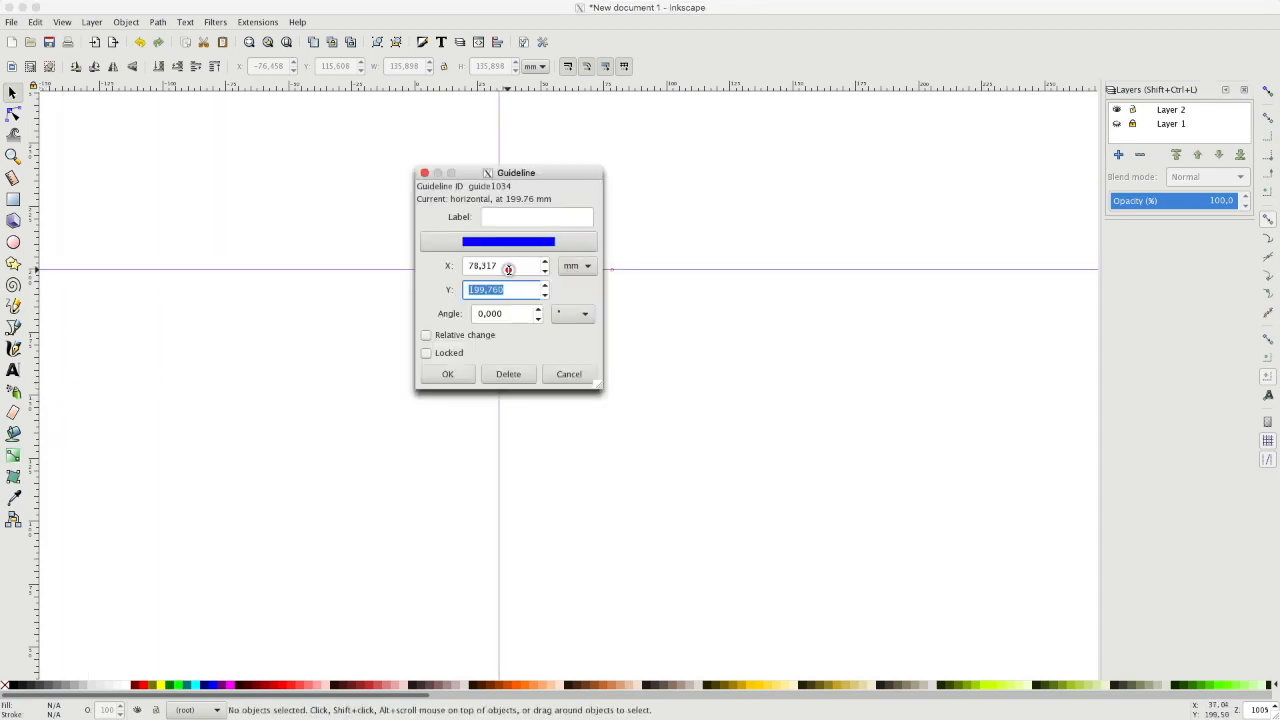
left_click(428, 354)
left_click(434, 372)
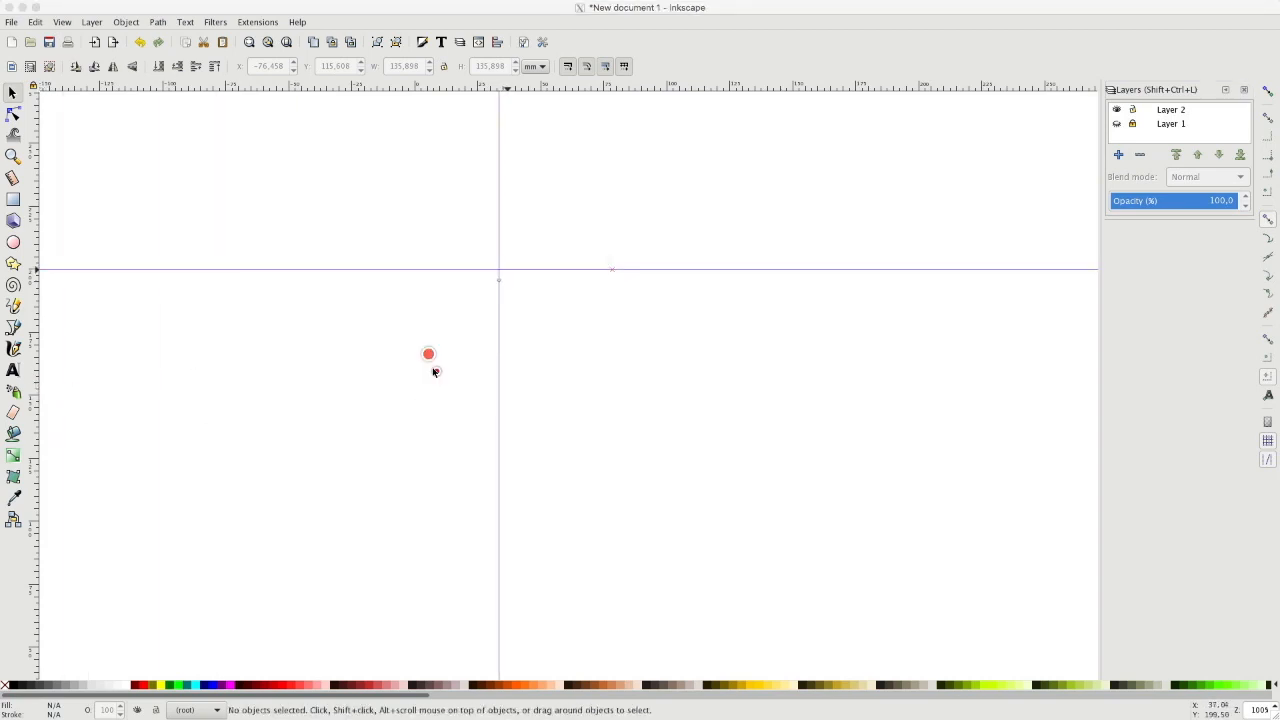
double_click(392, 269)
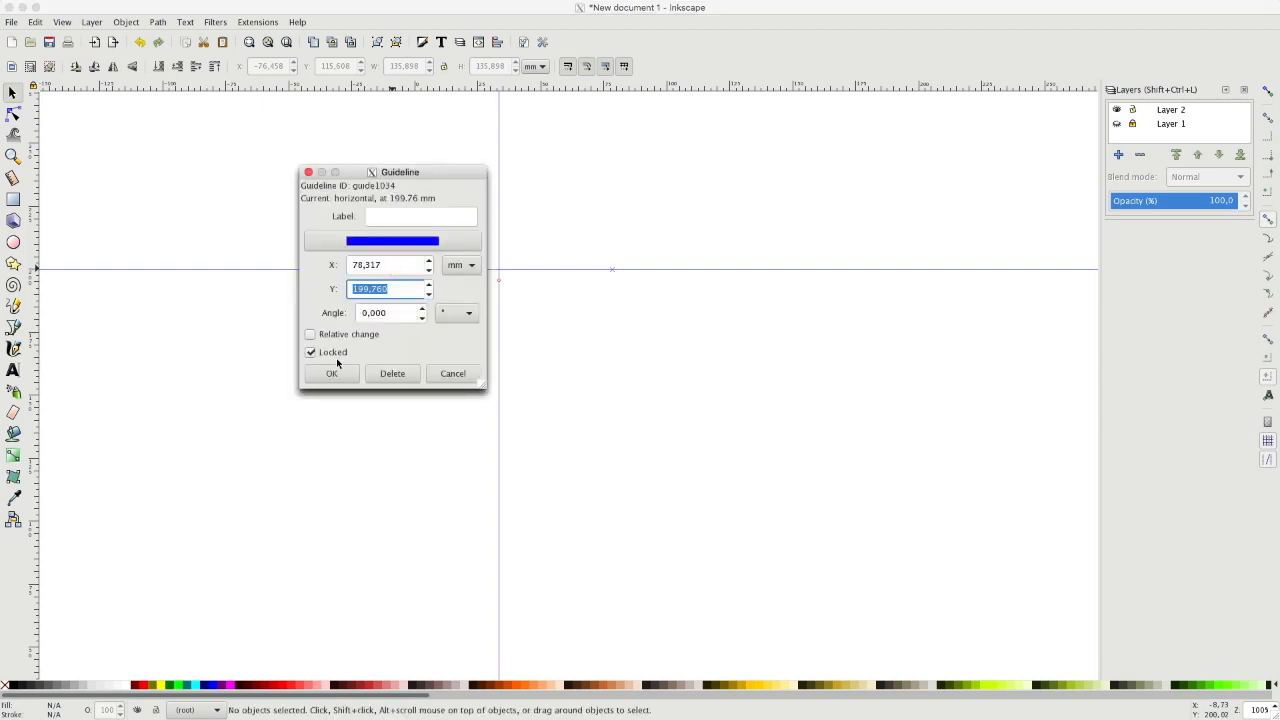
left_click(331, 373)
left_click(498, 235)
double_click(498, 235)
left_click(415, 318)
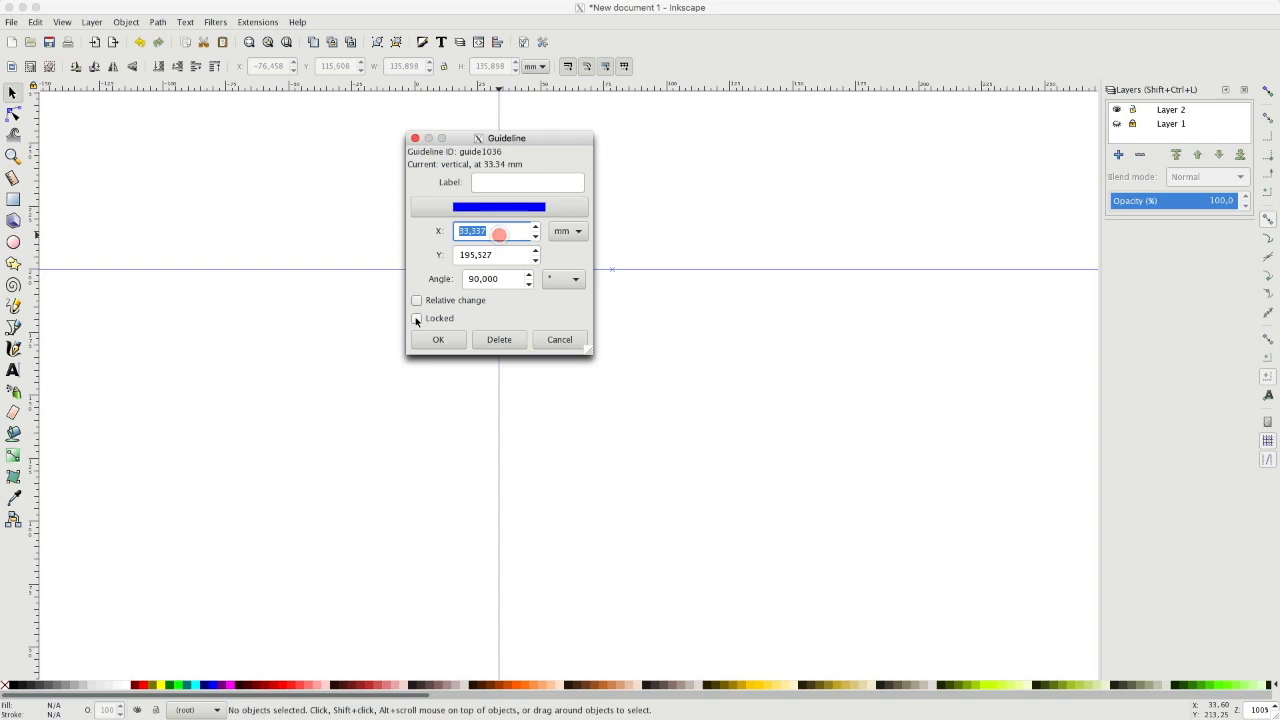
left_click(428, 340)
Draw a polygon with 7 corners and 0.500 rounding, about 108 mm wide, in empty space beside the guides.
scroll(394, 377, "up", 3)
scroll(407, 308, "left", 2)
left_click(13, 264)
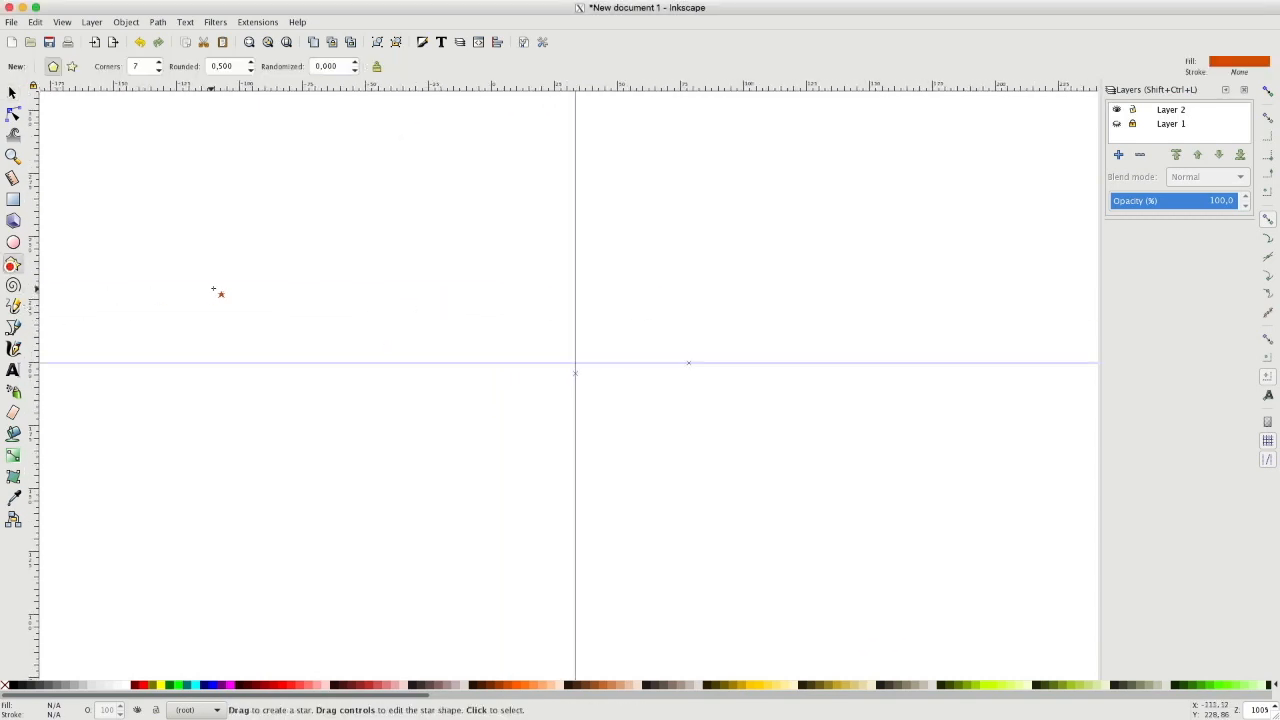
left_click_drag(215, 287, 306, 381)
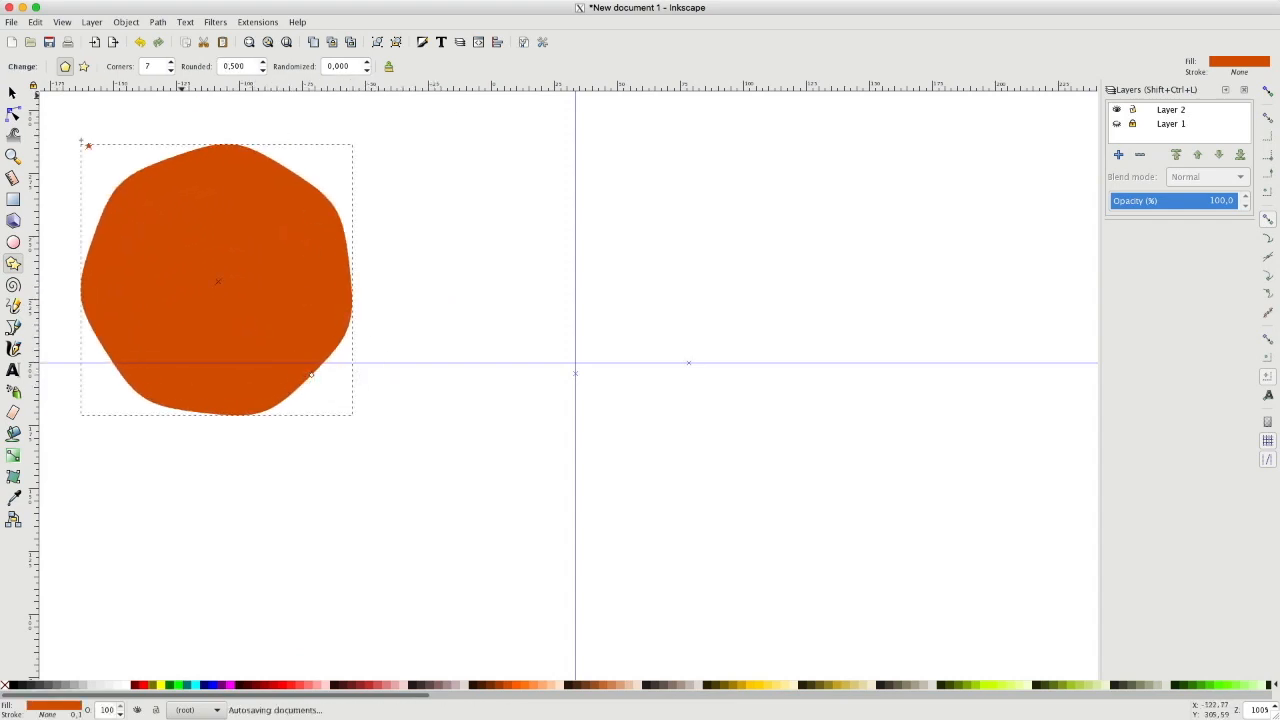
Turn on snapping for item rotation centers and move the polygon so its center sits on the guide intersection.
left_click(10, 91)
left_click_drag(220, 271, 409, 290)
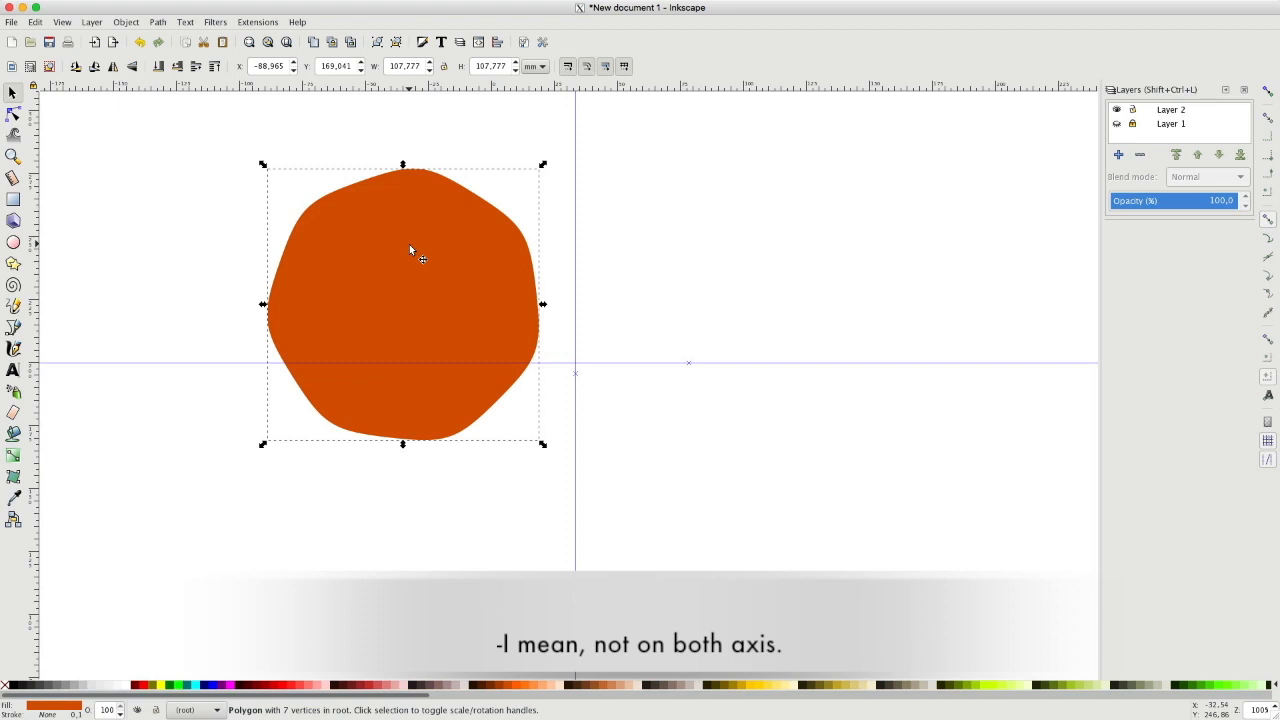
left_click_drag(413, 256, 487, 324)
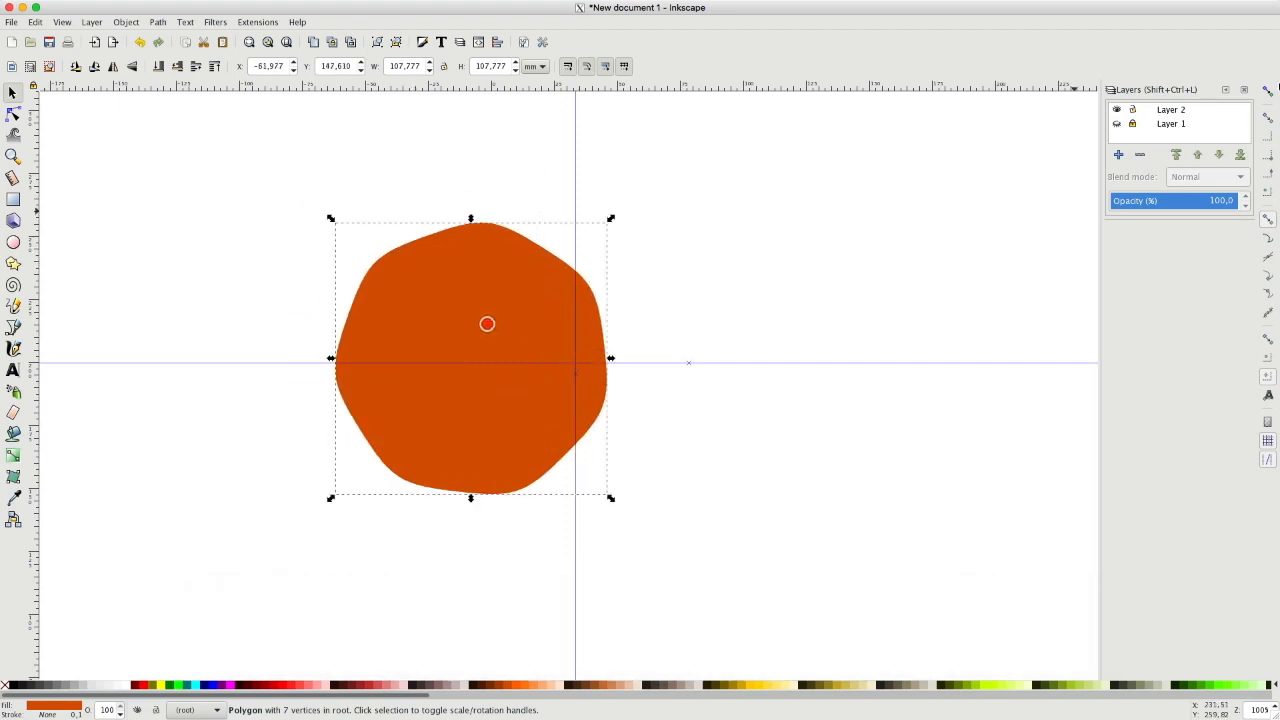
left_click(1267, 340)
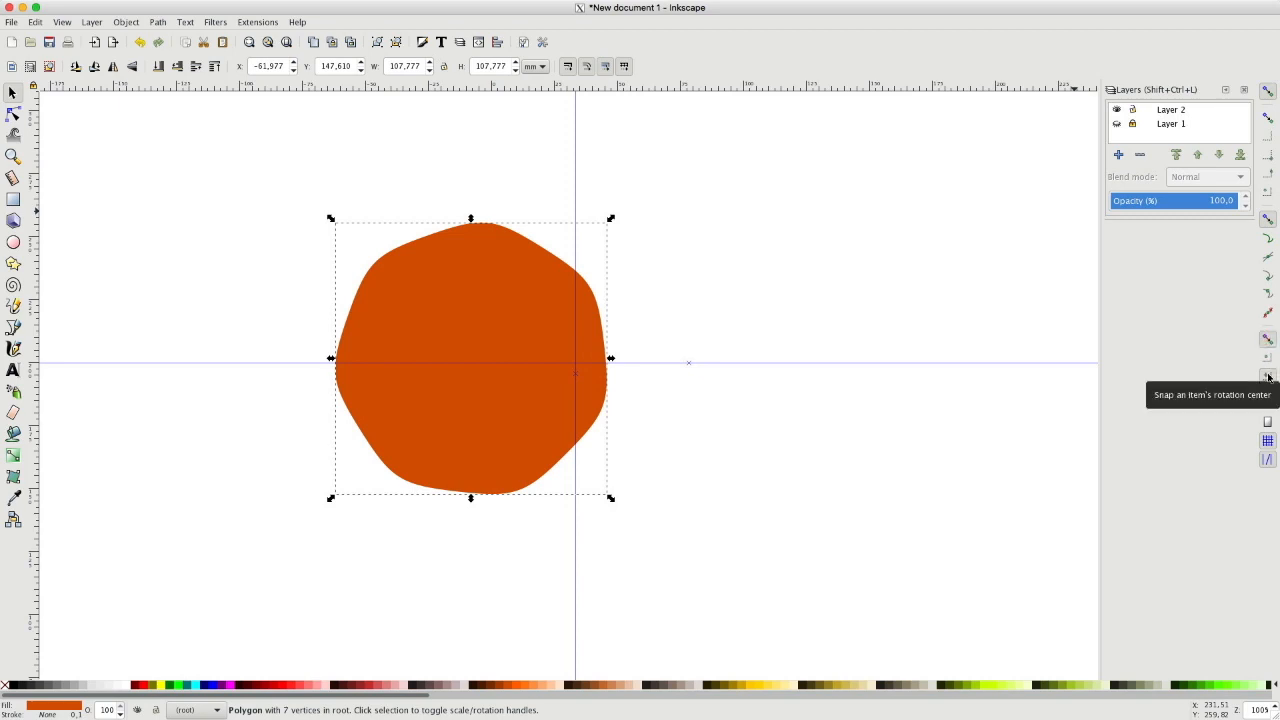
left_click(1267, 376)
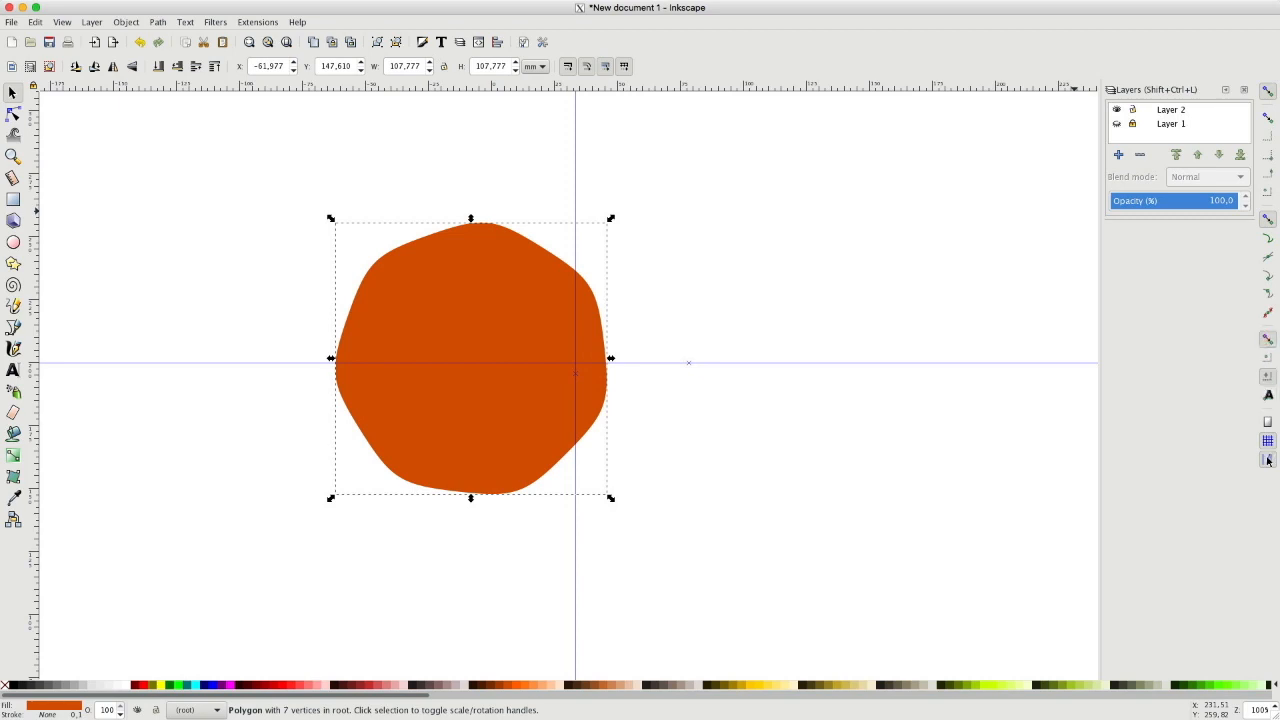
left_click_drag(480, 340, 577, 346)
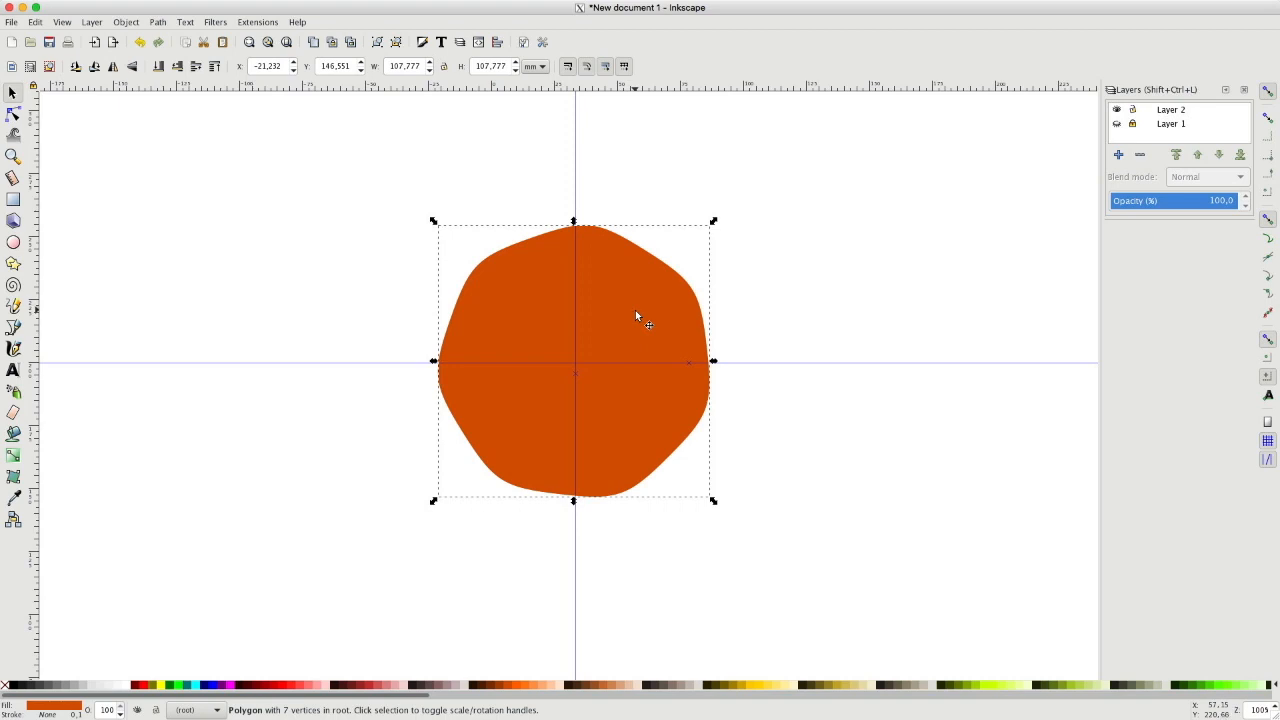
Give the polygon a red stroke and remove its fill.
left_click(146, 685, "shift")
right_click(70, 707)
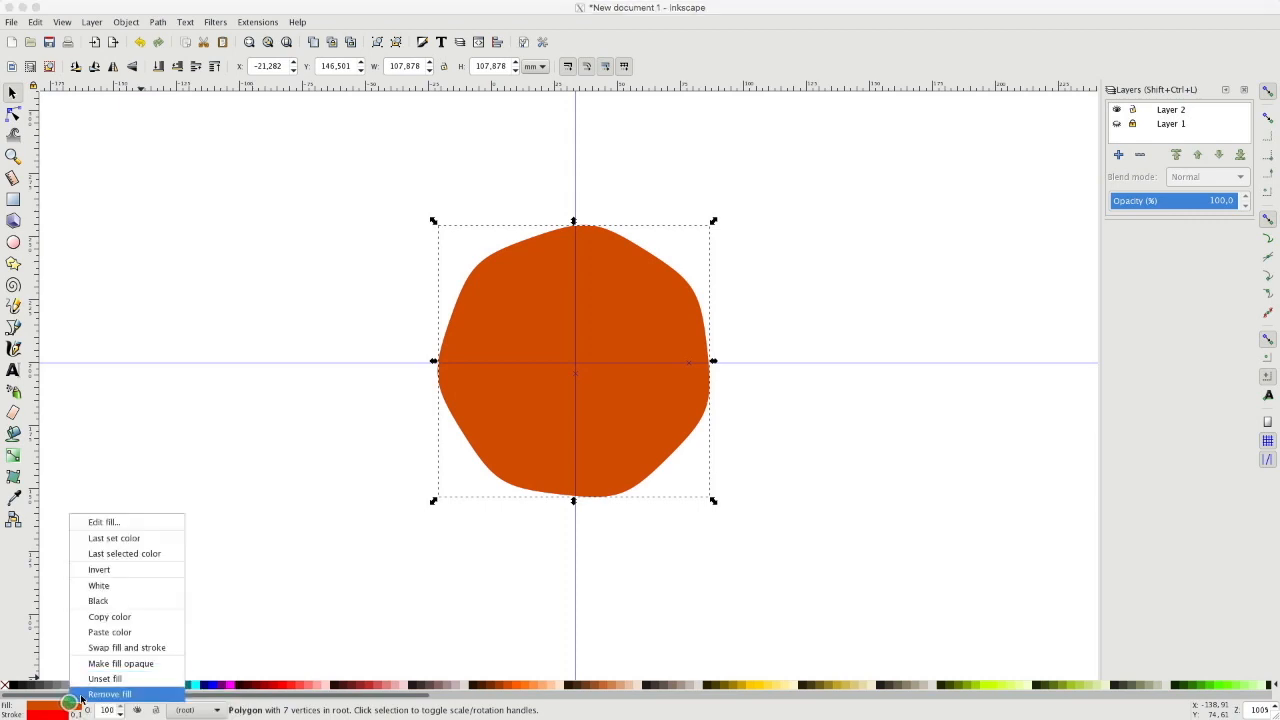
left_click(76, 699)
left_click(12, 93)
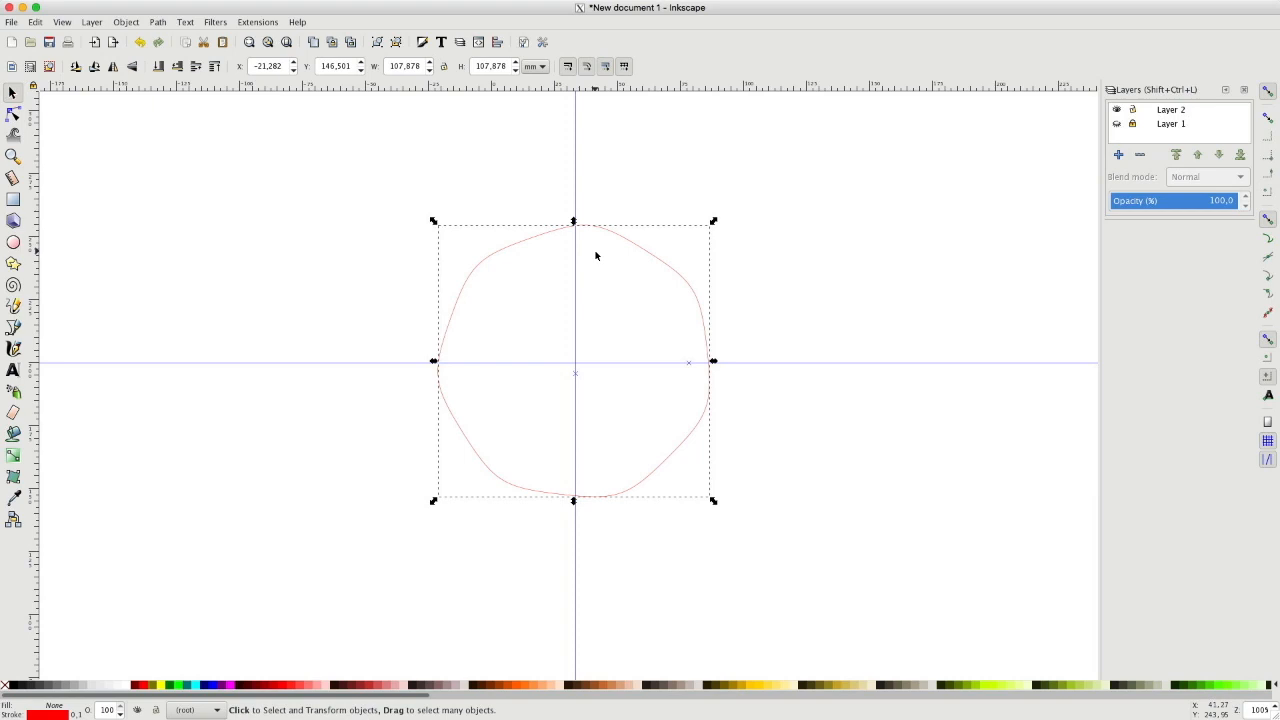
Duplicate the outline and turn the copy into a yellow ring with a 32 mm stroke, lowered behind the thin outline.
key("ctrl+c")
key("ctrl")
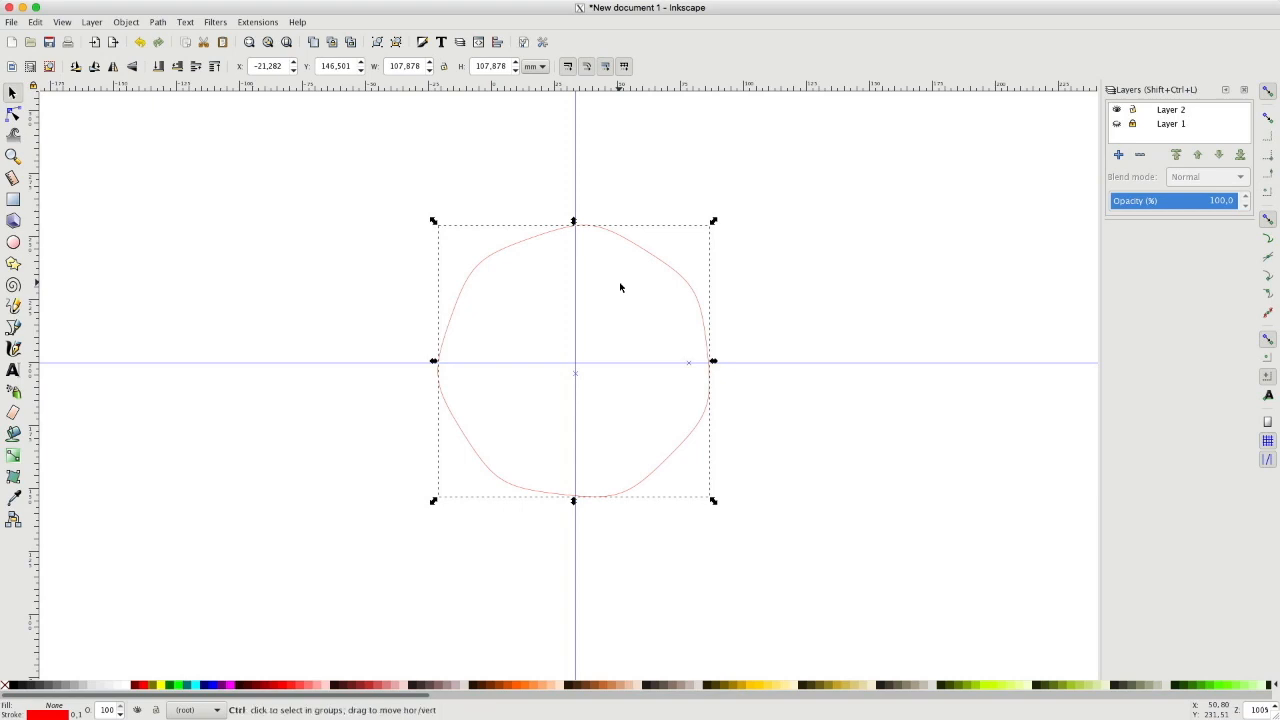
key("ctrl+d")
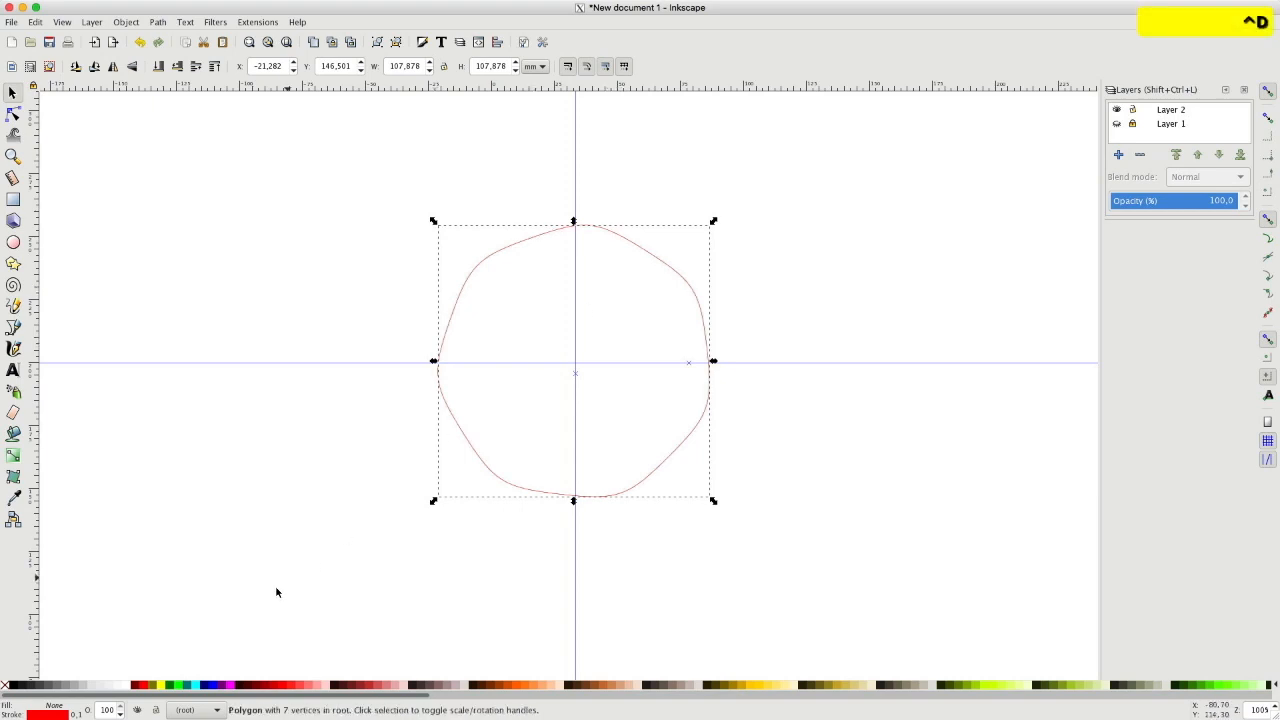
right_click(77, 713)
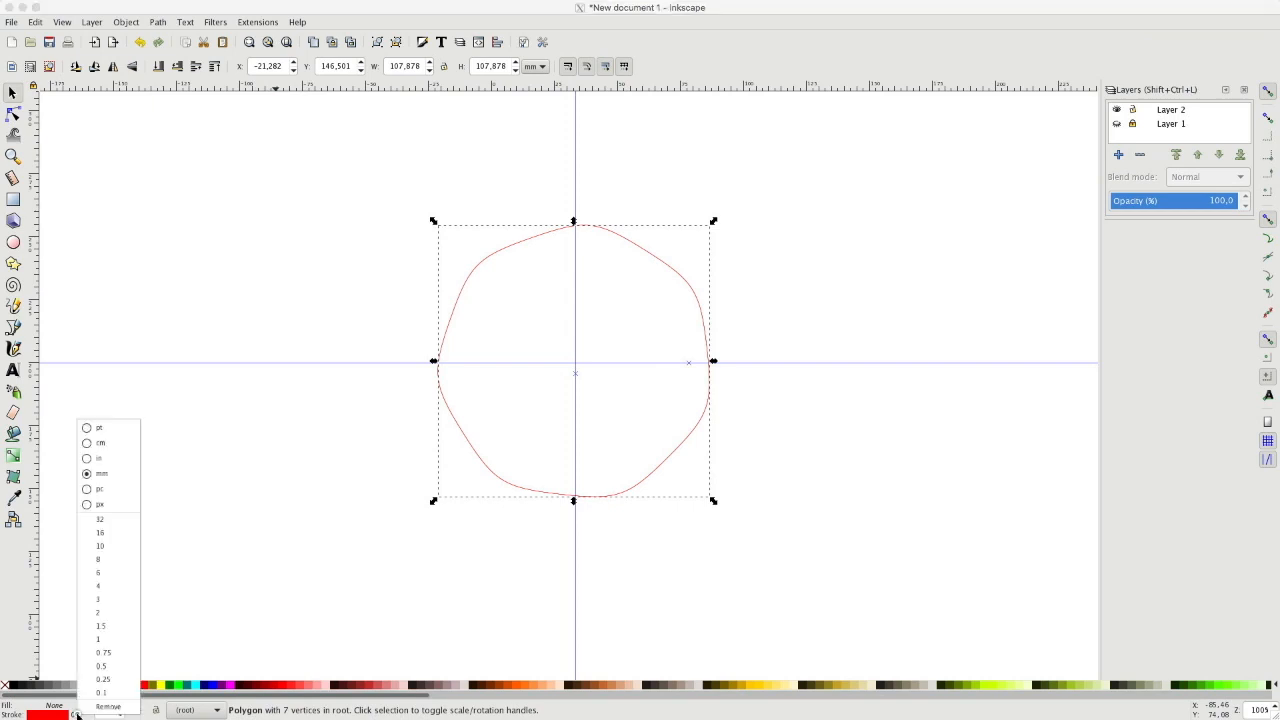
left_click(118, 520)
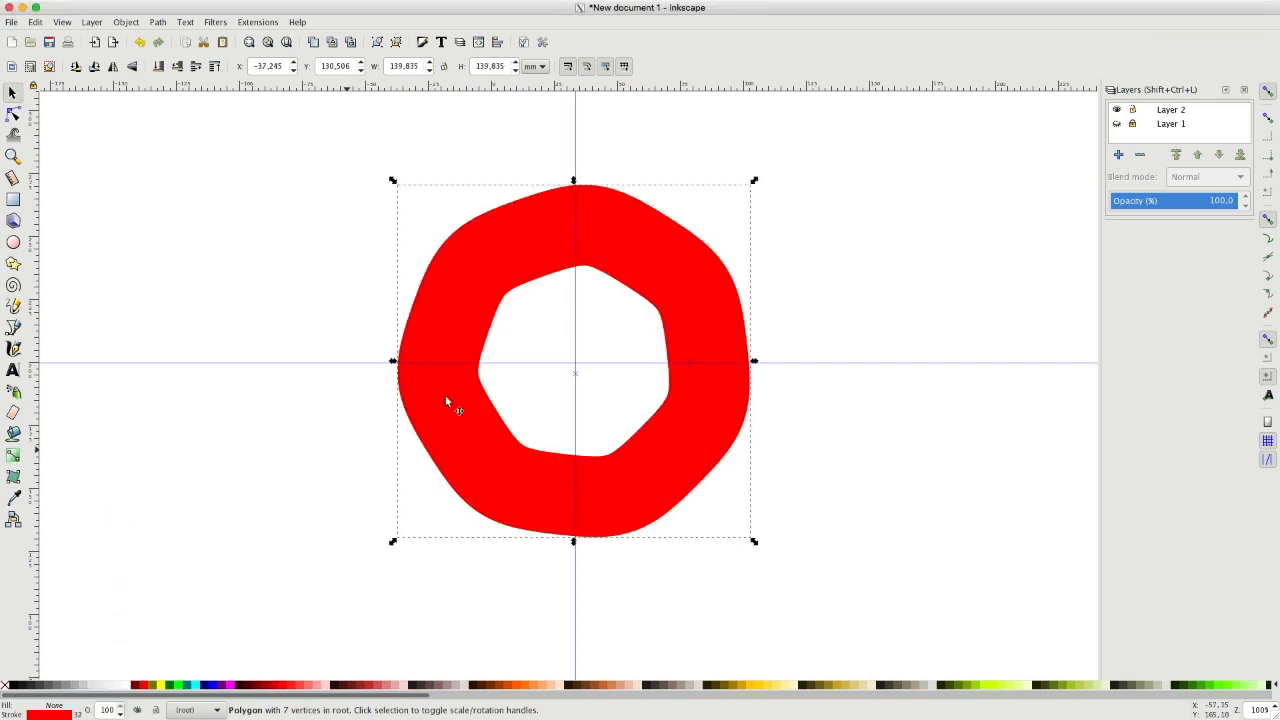
left_click(752, 687, "shift")
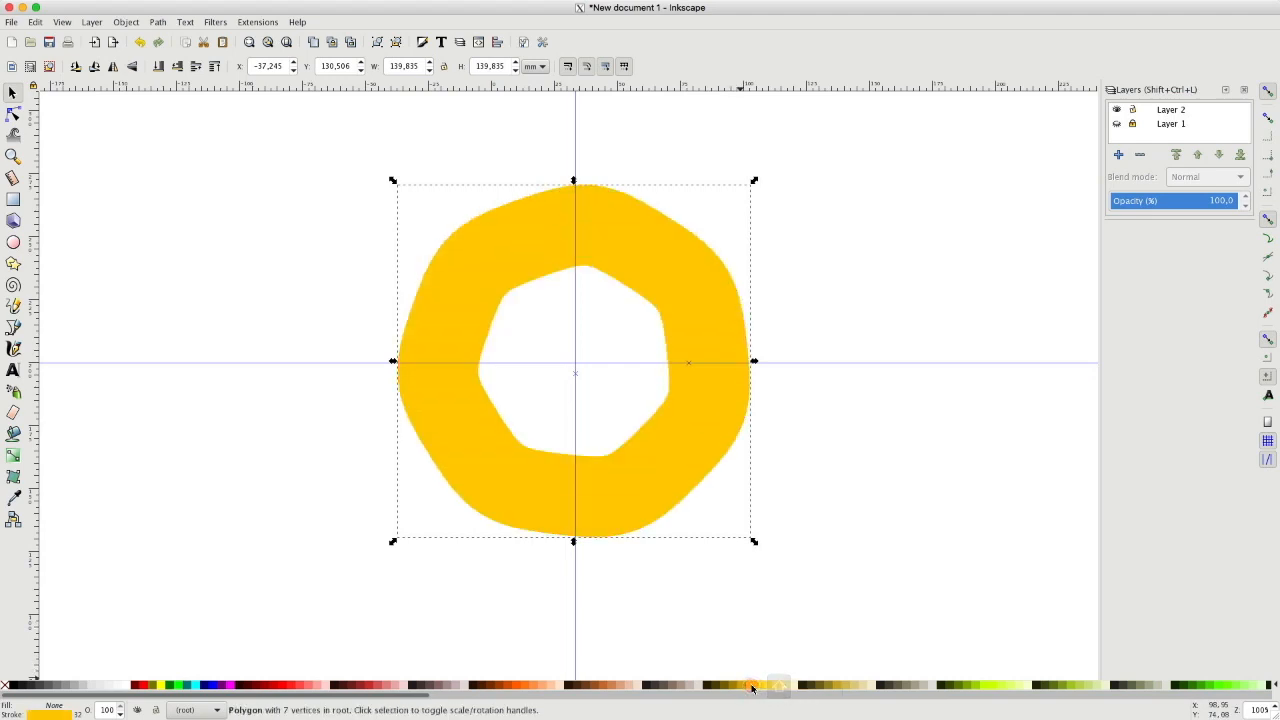
left_click(158, 66)
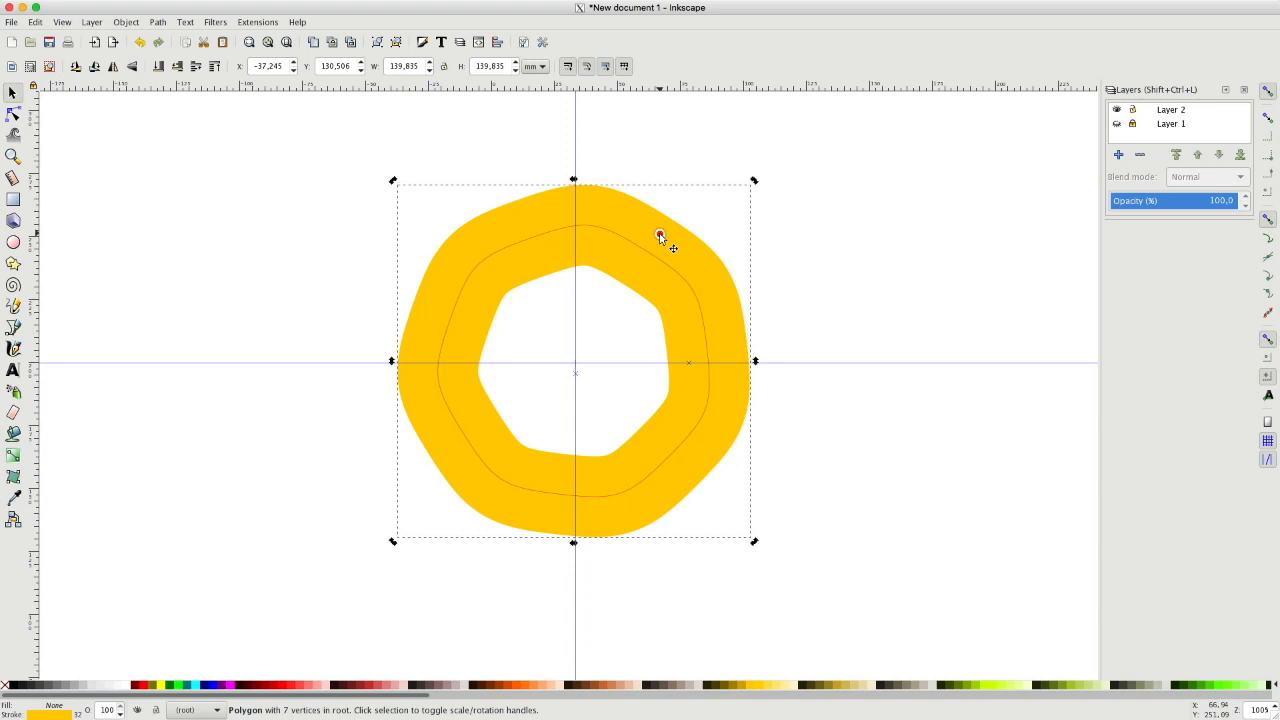
Open the Objects list and select the thick yellow ring.
left_click(136, 22)
left_click(128, 22)
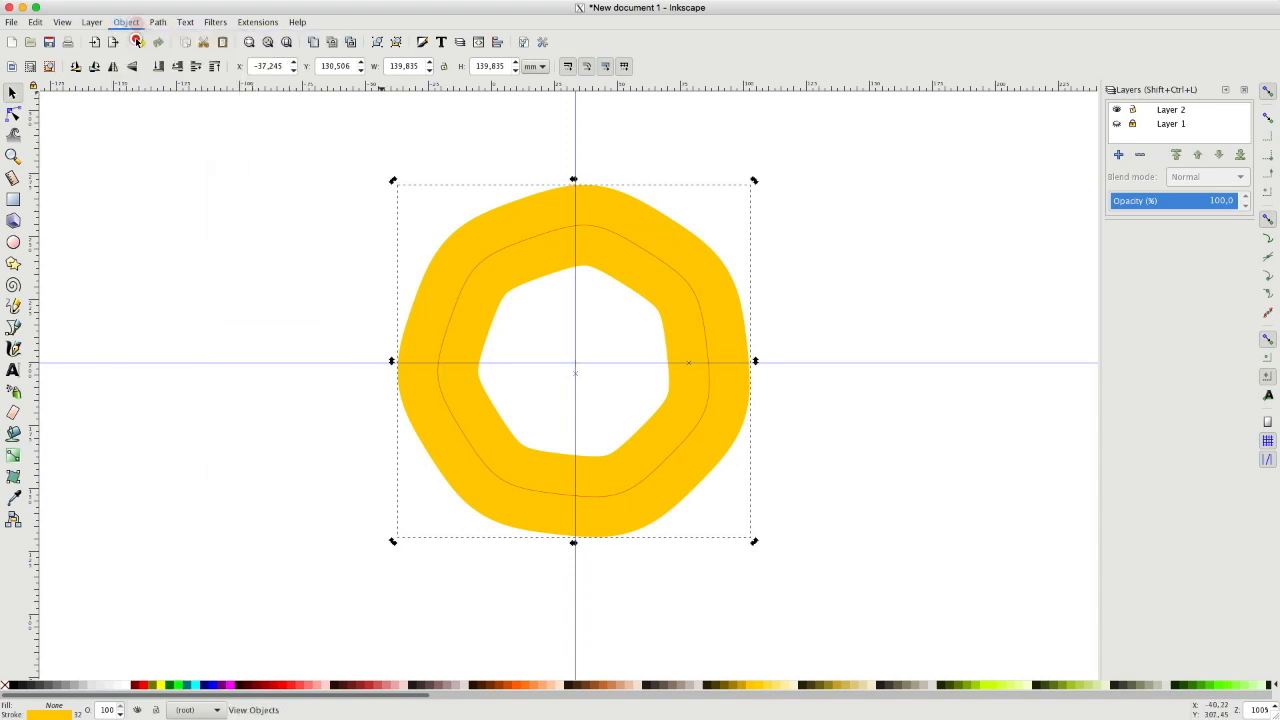
left_click(162, 24)
left_click(478, 230)
left_click(349, 208)
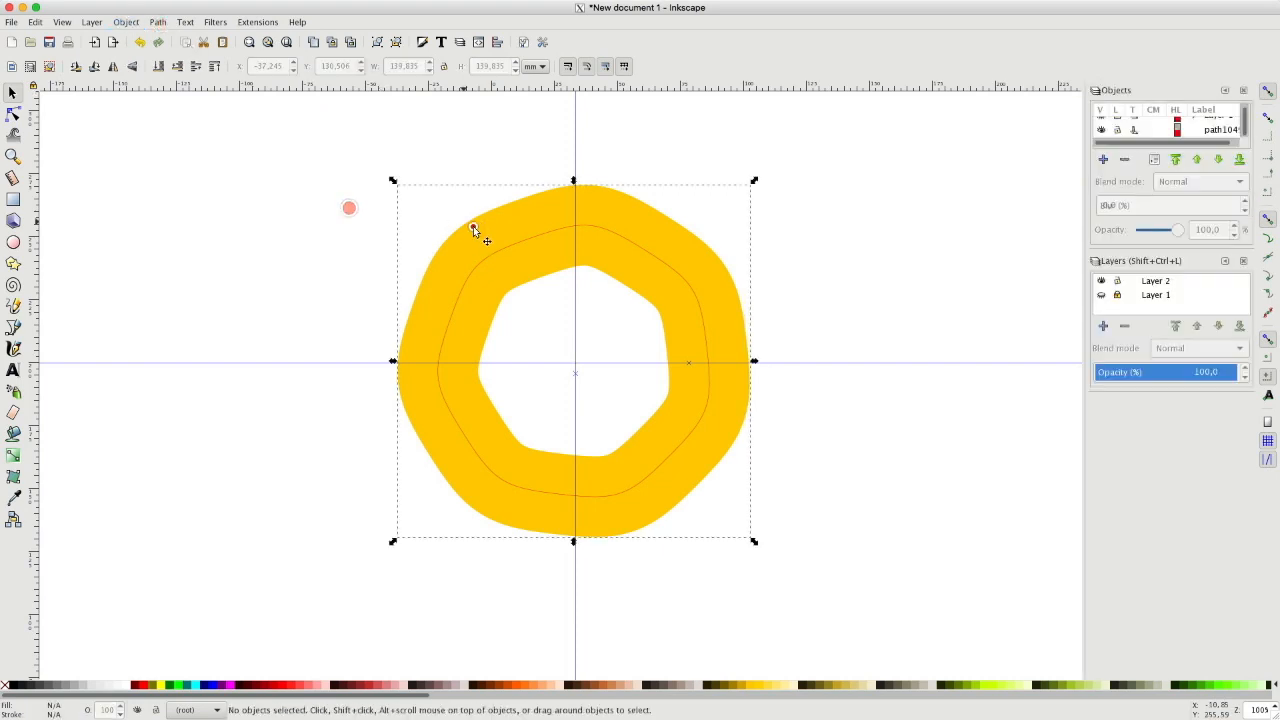
left_click(473, 226)
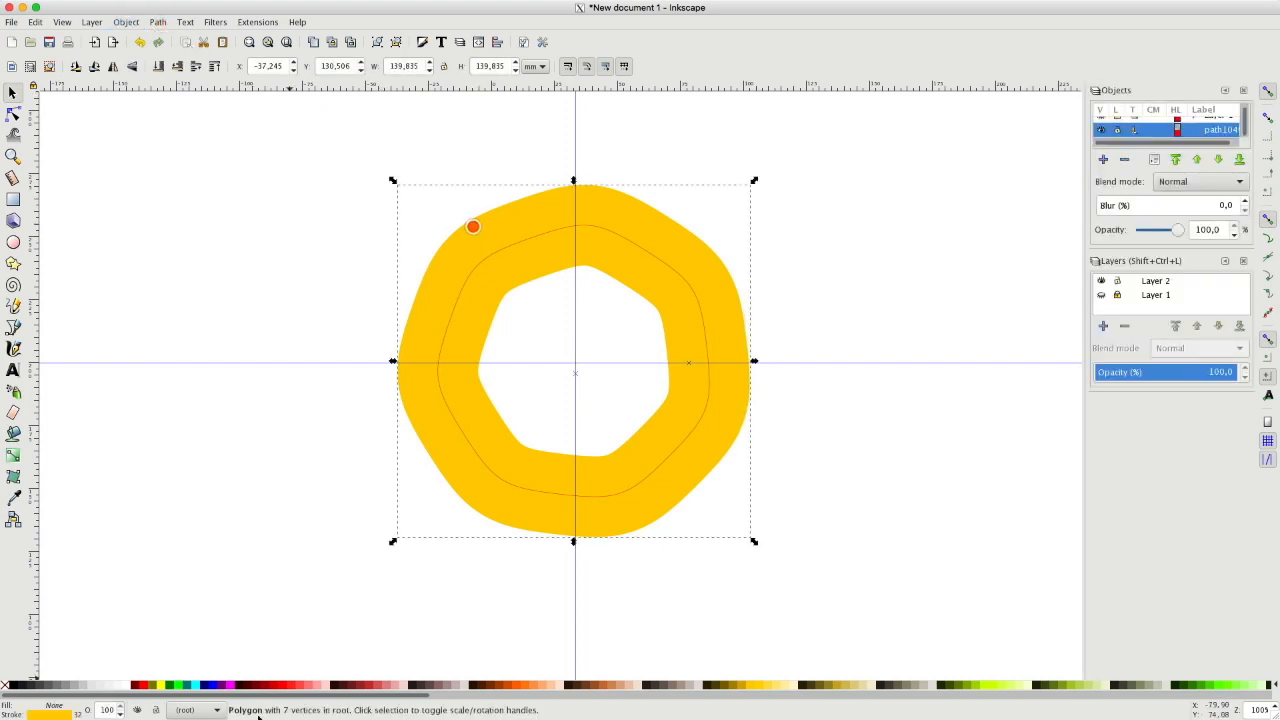
Convert the yellow polygon to a path and convert its stroke to a path as well.
left_click(129, 22)
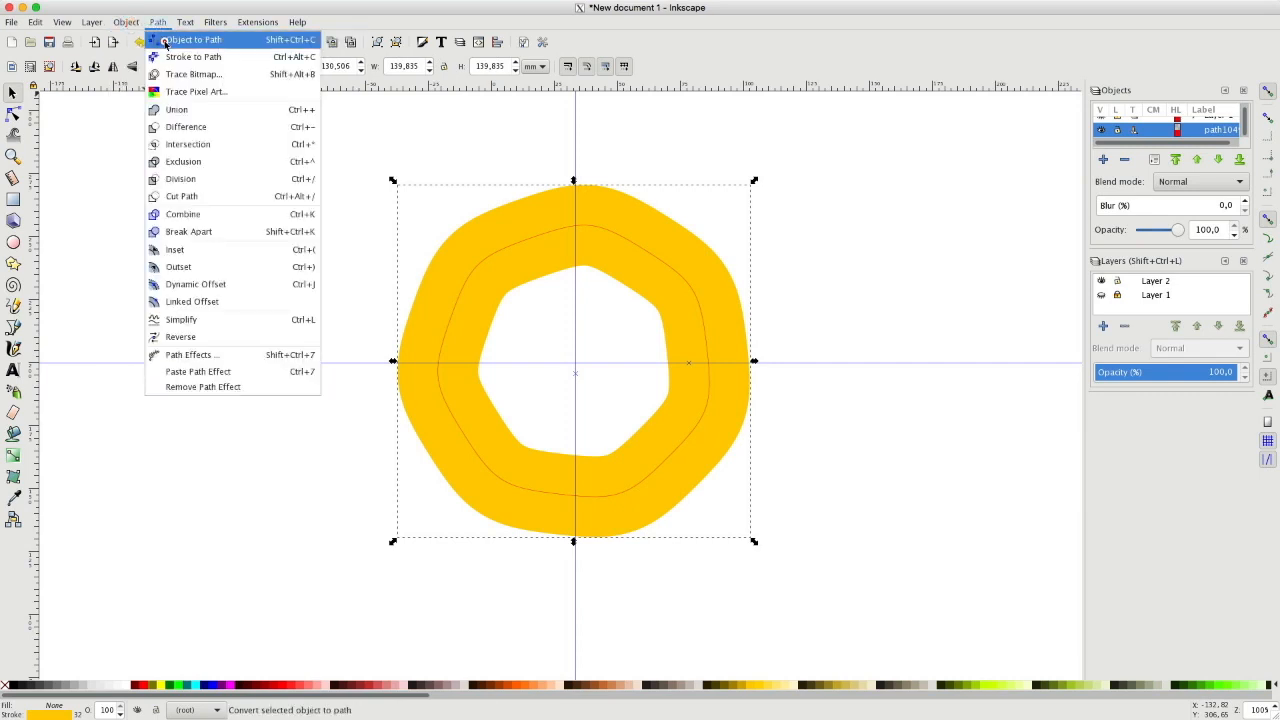
left_click(165, 41)
mouse_move(243, 714)
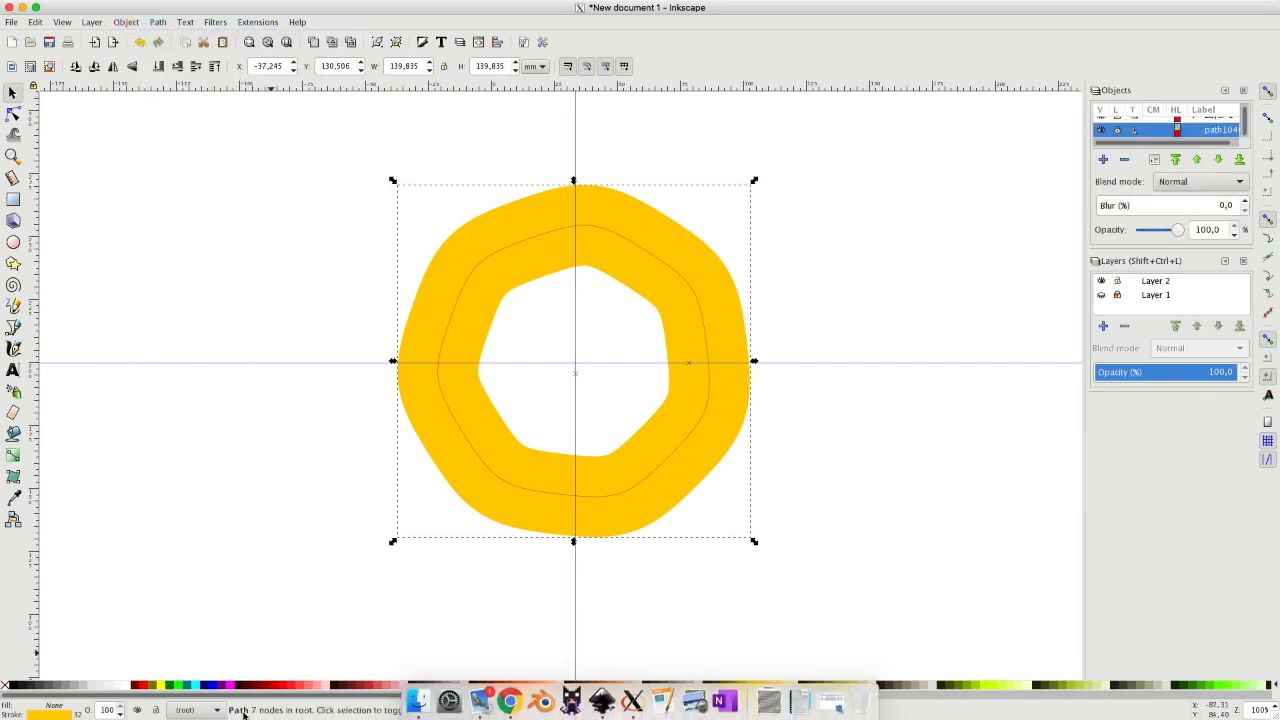
left_click(159, 23)
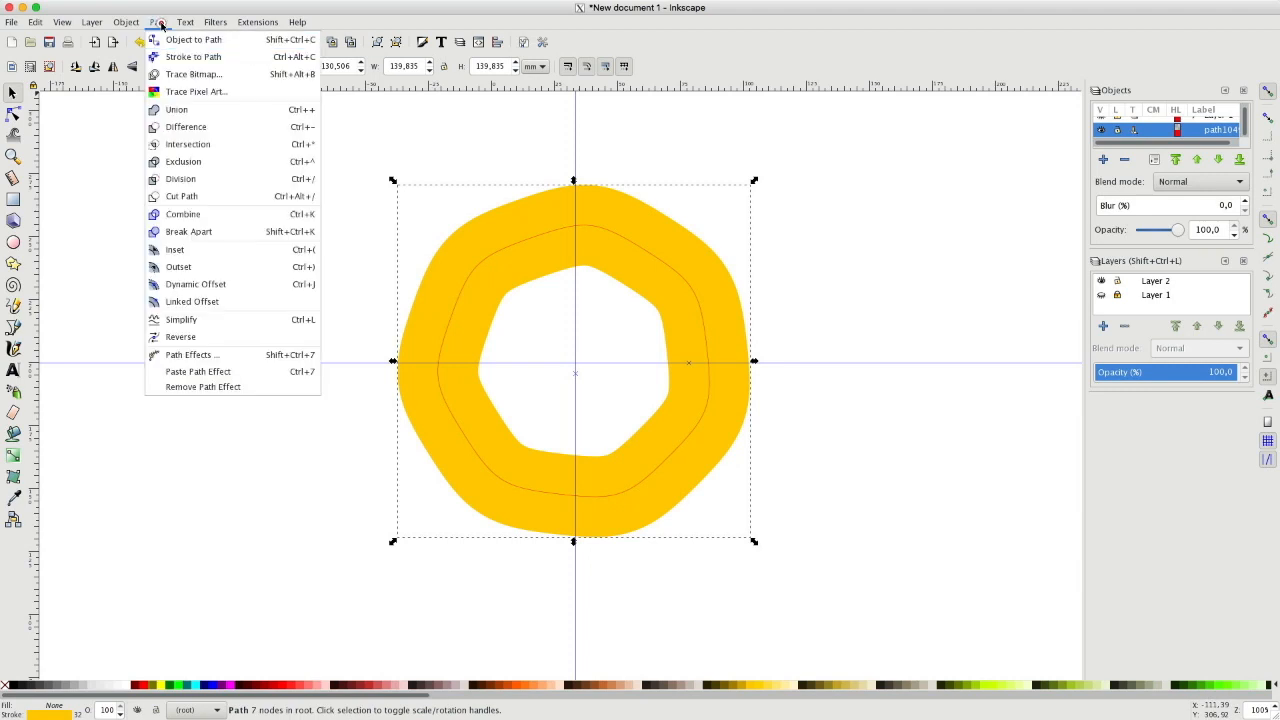
left_click(165, 56)
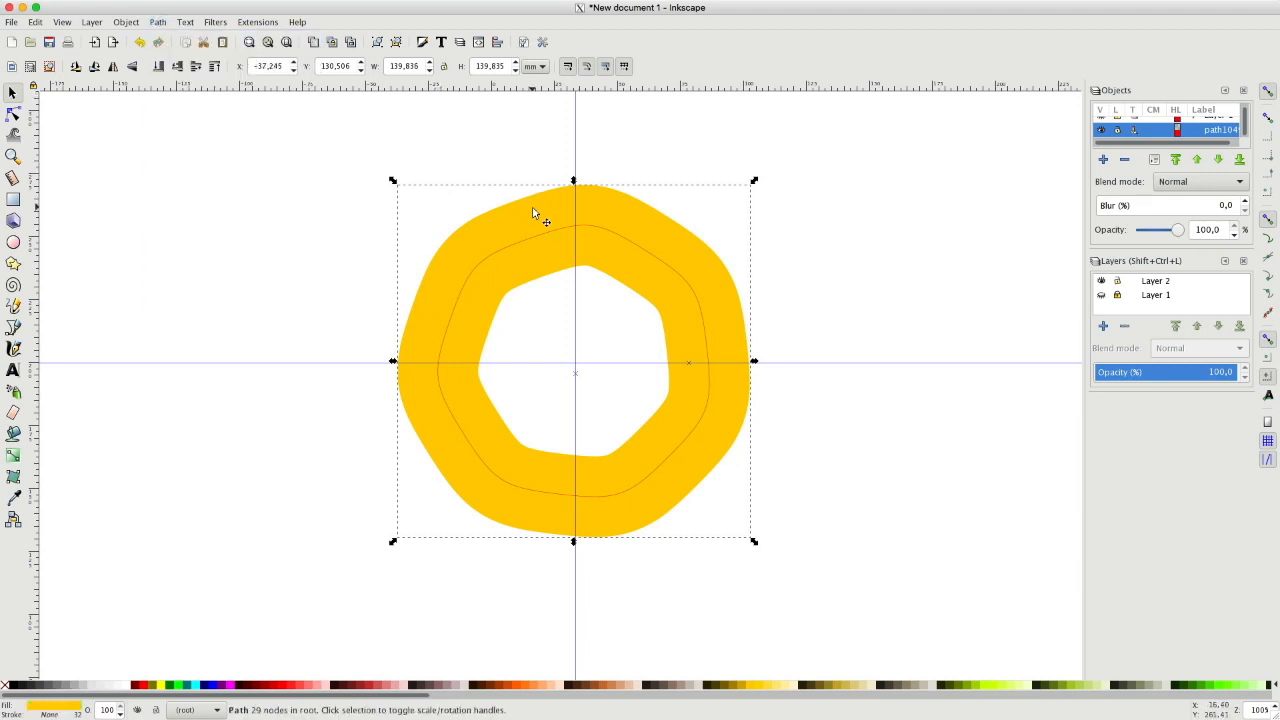
Duplicate the thin red outline and convert the duplicate to a path.
left_click(419, 349)
left_click(500, 250)
key("ctrl+d")
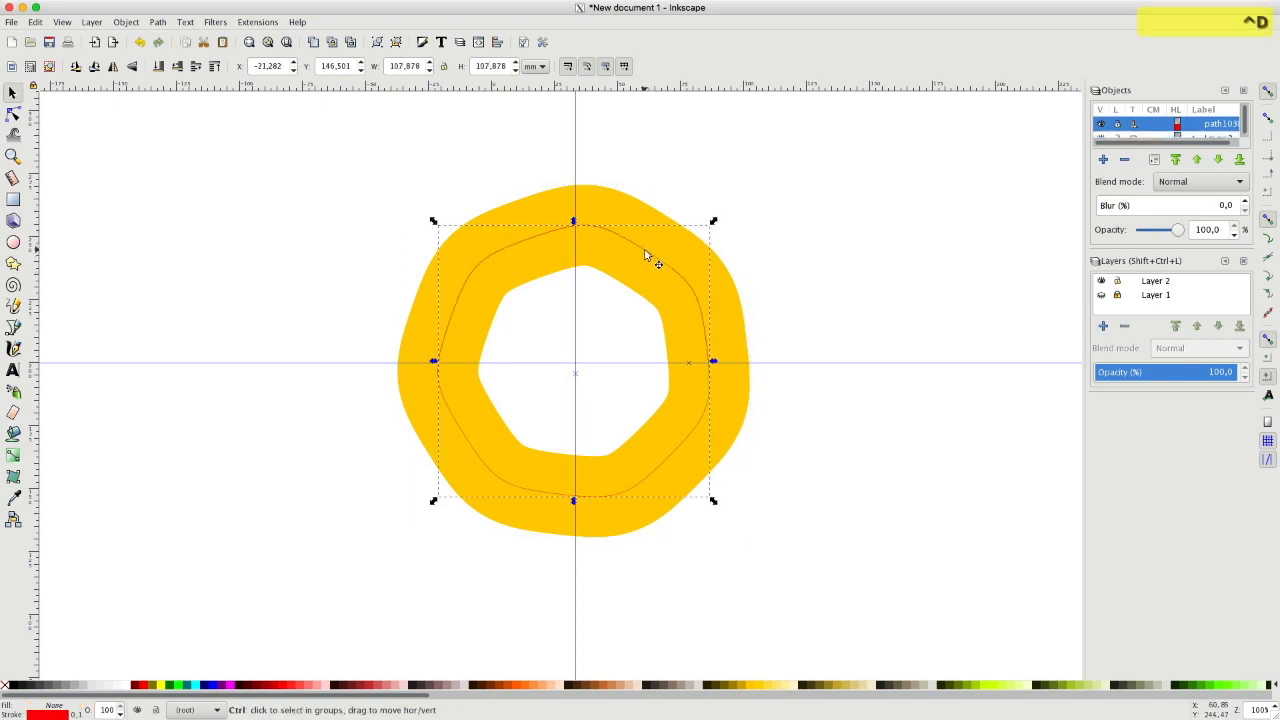
left_click(157, 21)
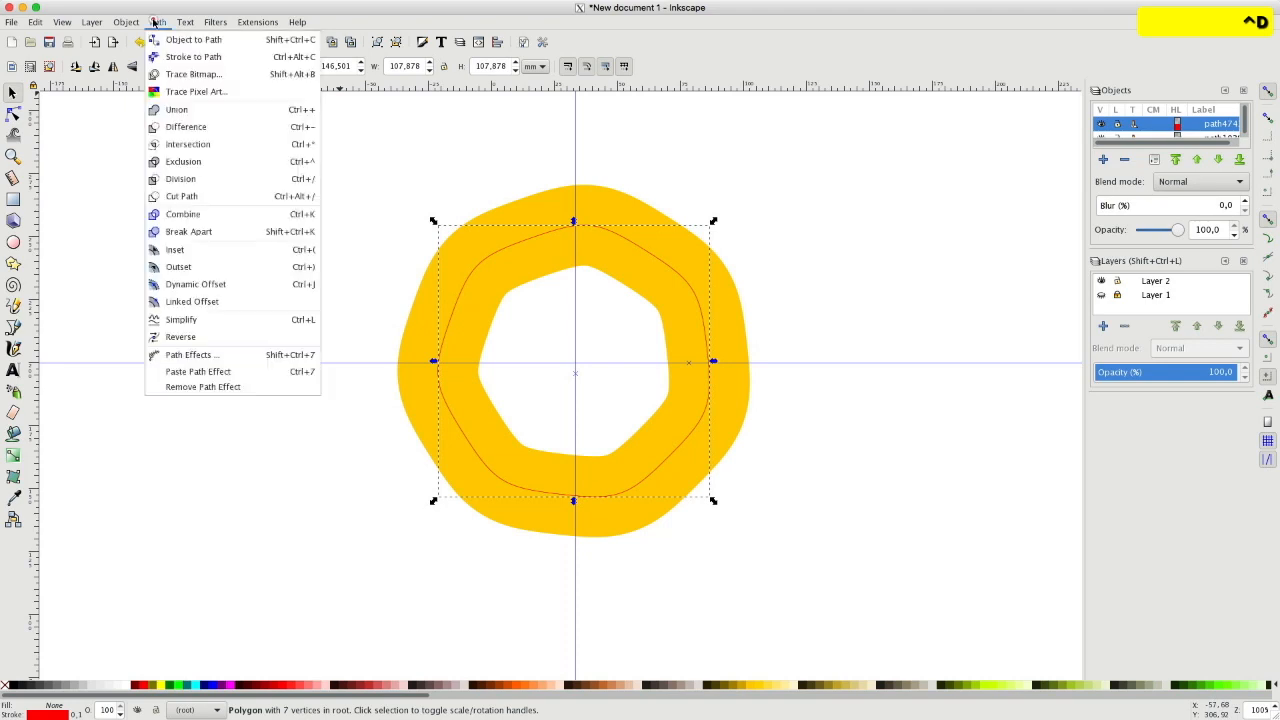
left_click(190, 38)
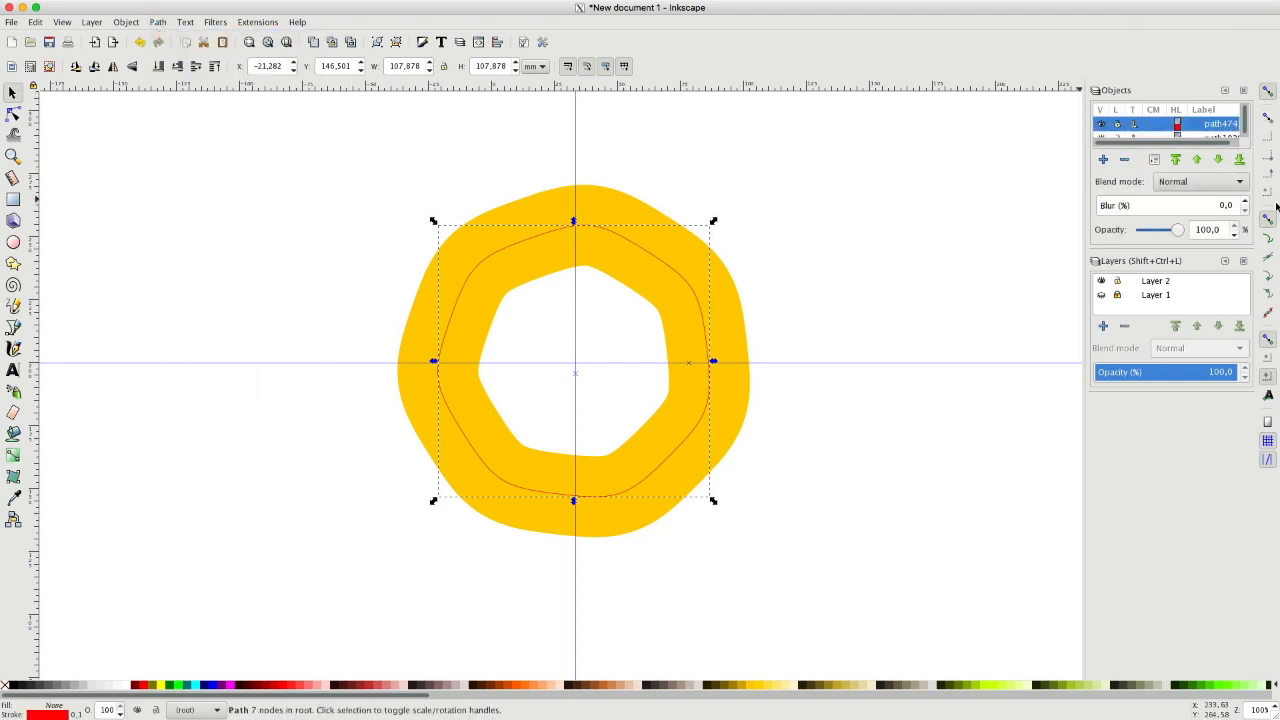
Enable snapping to cusp and smooth nodes and move the duplicated thin outline up against the yellow ring's upper-right outer edge.
left_click(1269, 276)
left_click(1268, 293)
left_click_drag(645, 250, 664, 219)
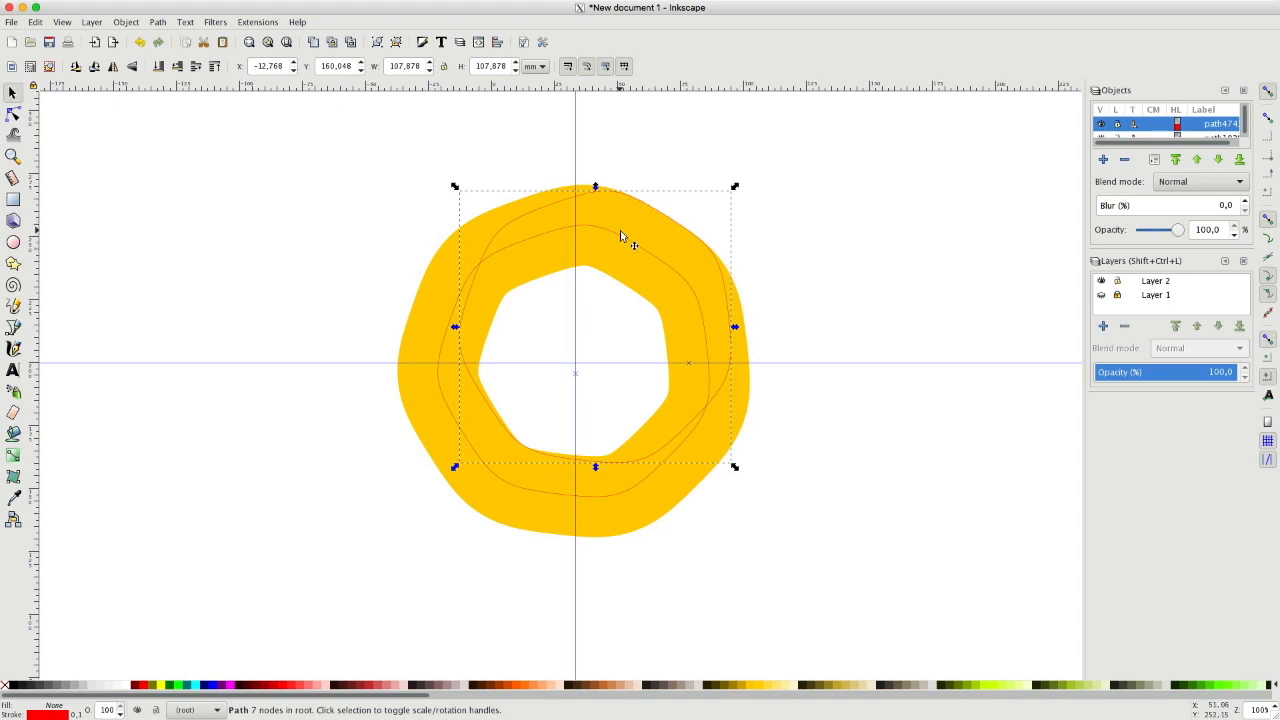
Delete the original centered thin outline and select the shifted copy.
left_click(621, 234)
key("BackSpace")
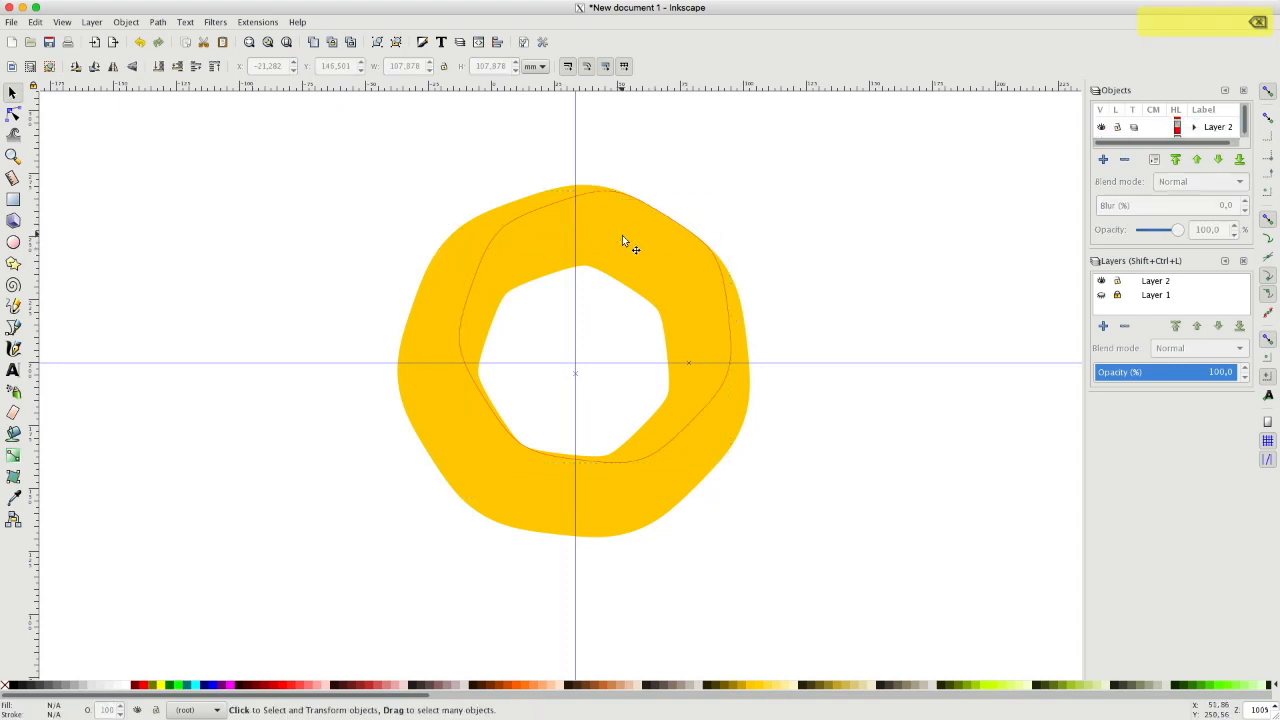
left_click(565, 201)
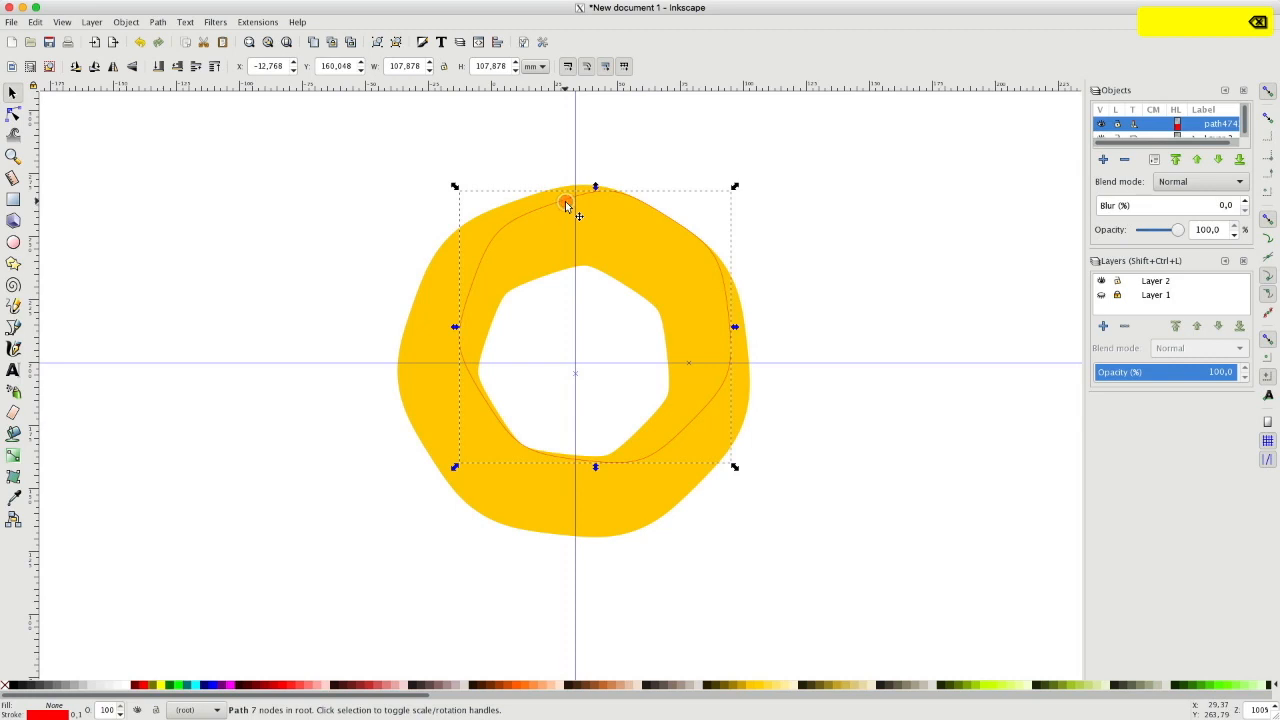
Duplicate the thin shifted outline and move the copy's rotation center to the intersection of the guides.
key("ctrl+d")
left_click(539, 210)
left_click_drag(597, 332, 578, 362)
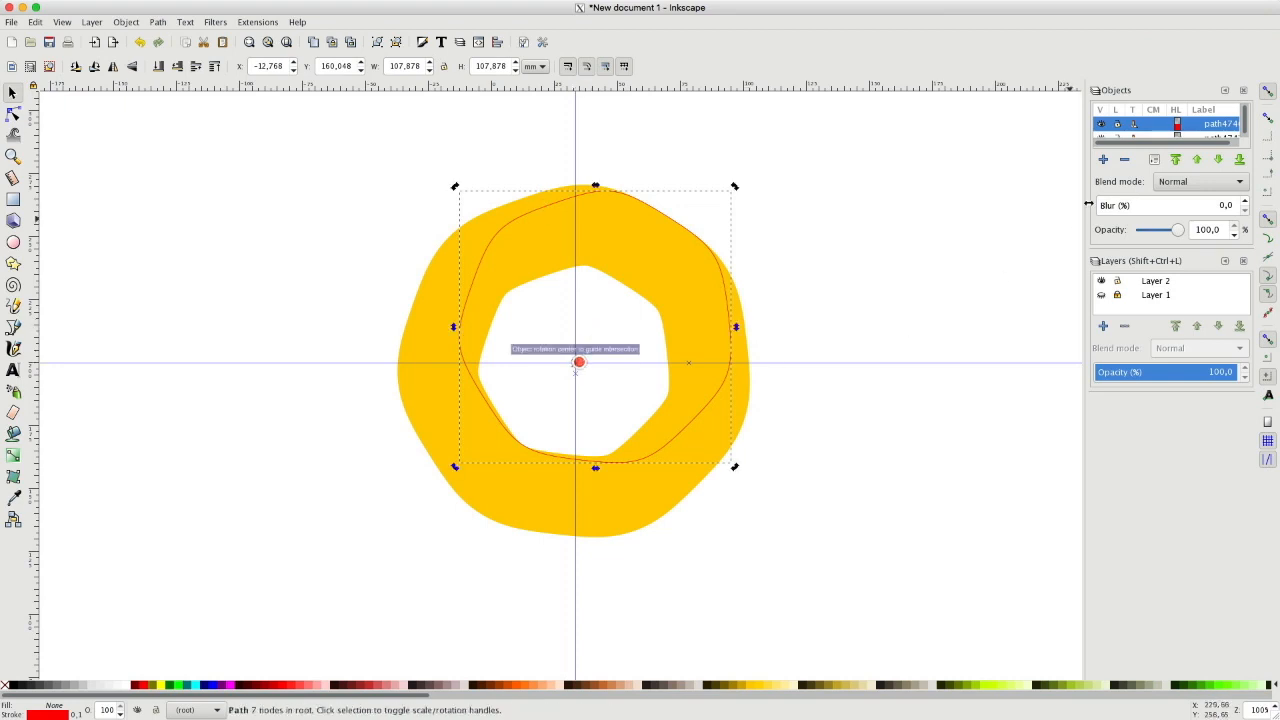
left_click(1243, 90)
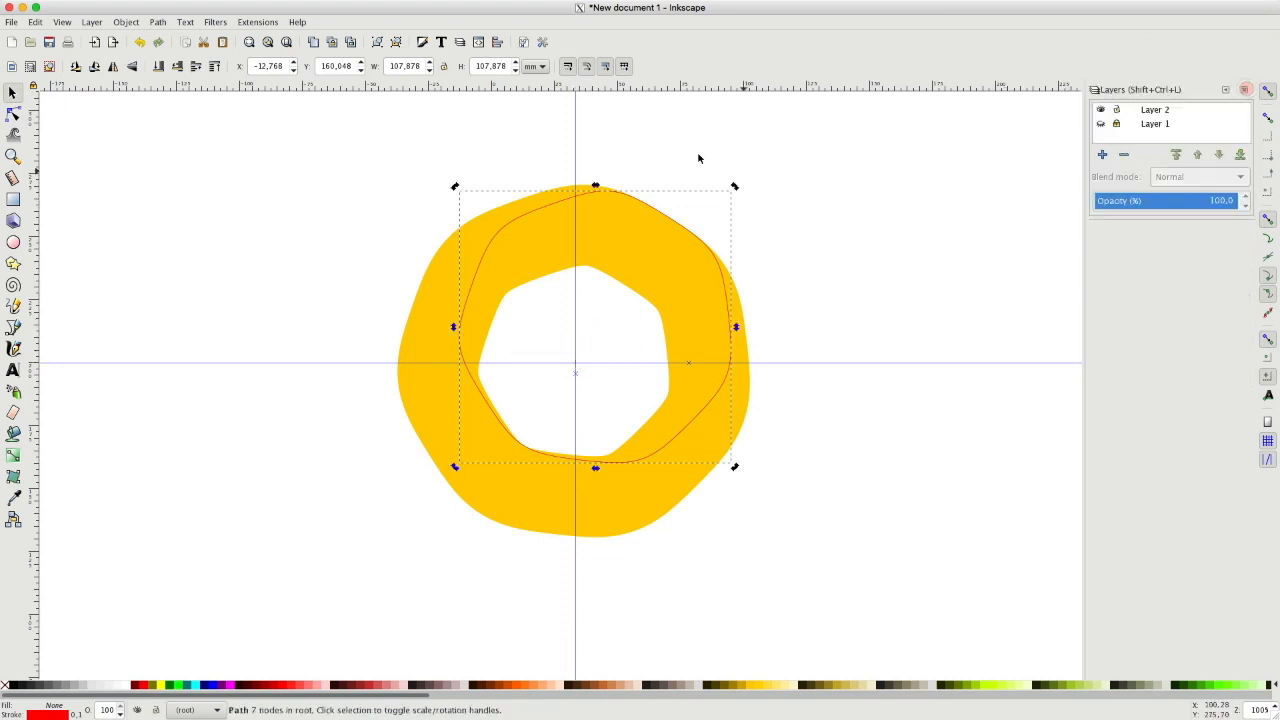
Rotate the duplicated outline counterclockwise by 360/7 degrees about its rotation center using Transform.
left_click(136, 22)
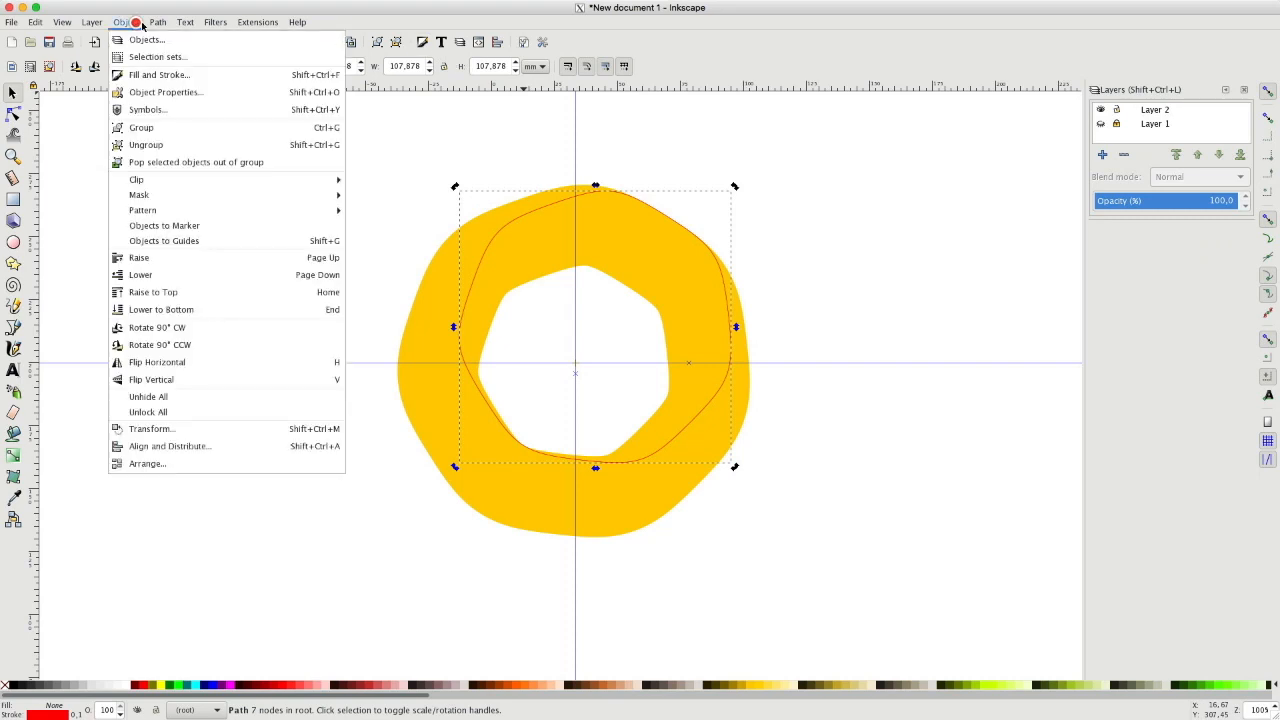
left_click(150, 429)
double_click(1075, 131)
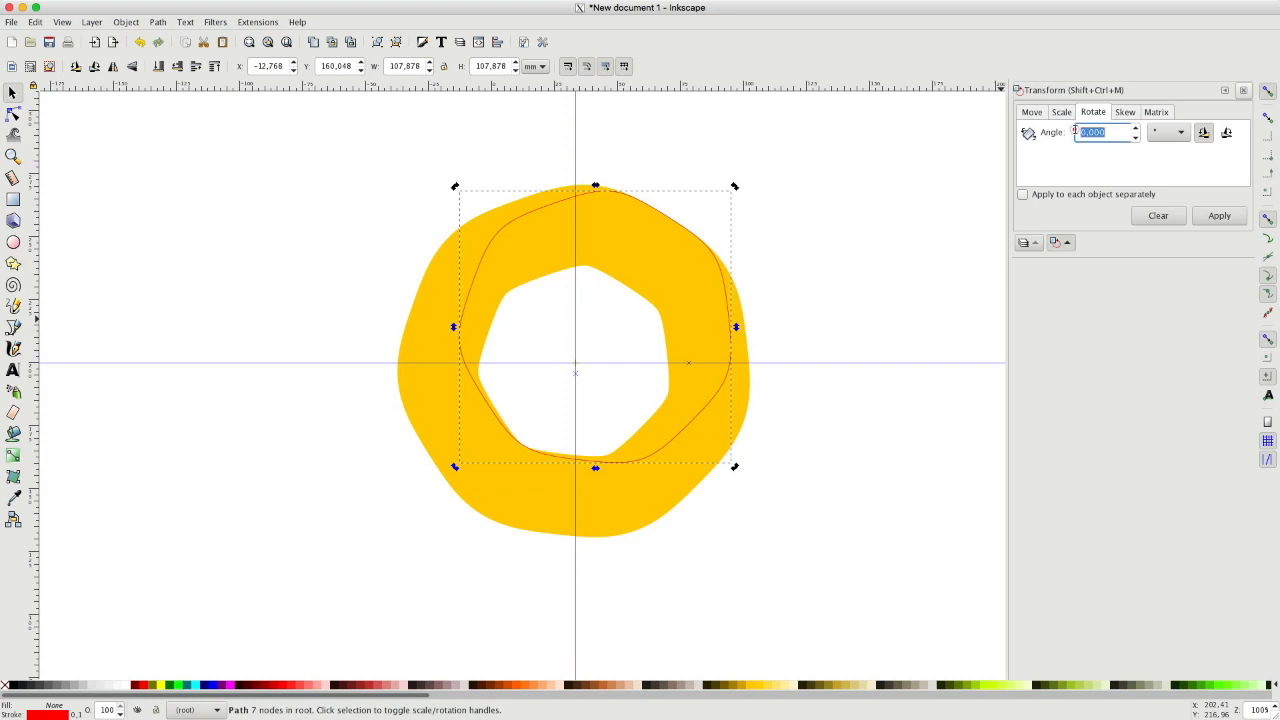
type("360/7")
key("Return")
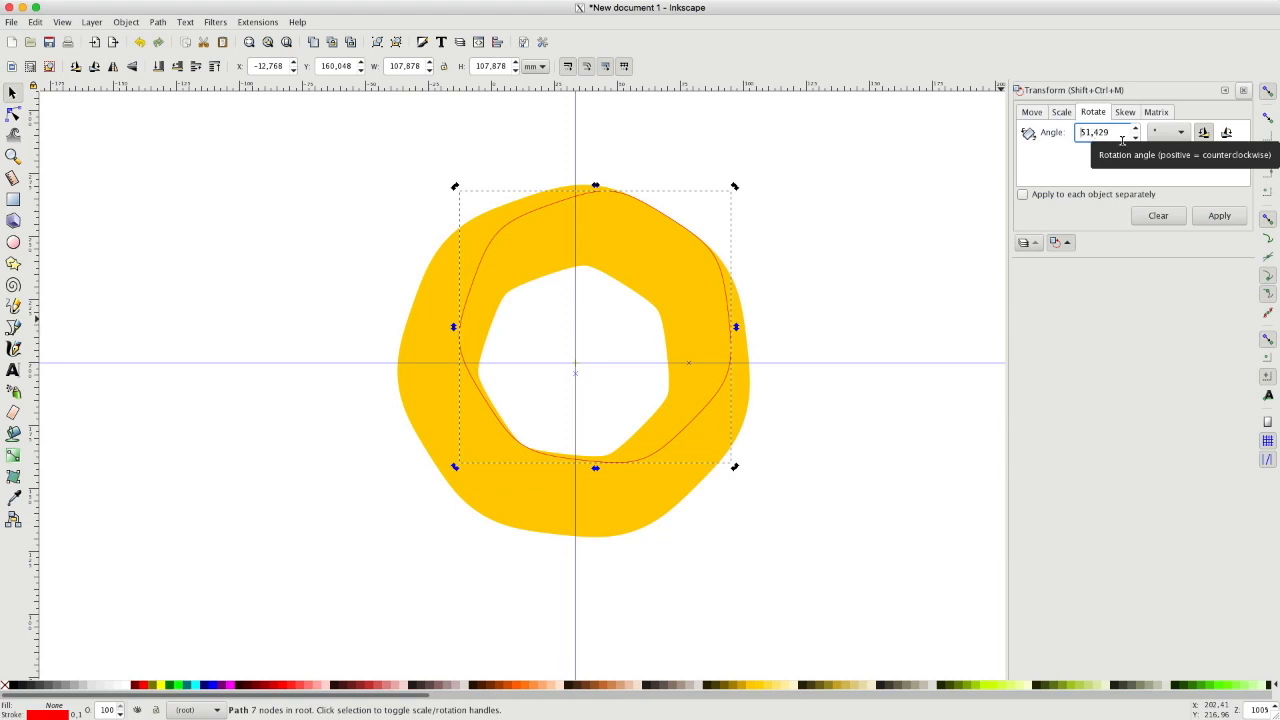
left_click(1205, 134)
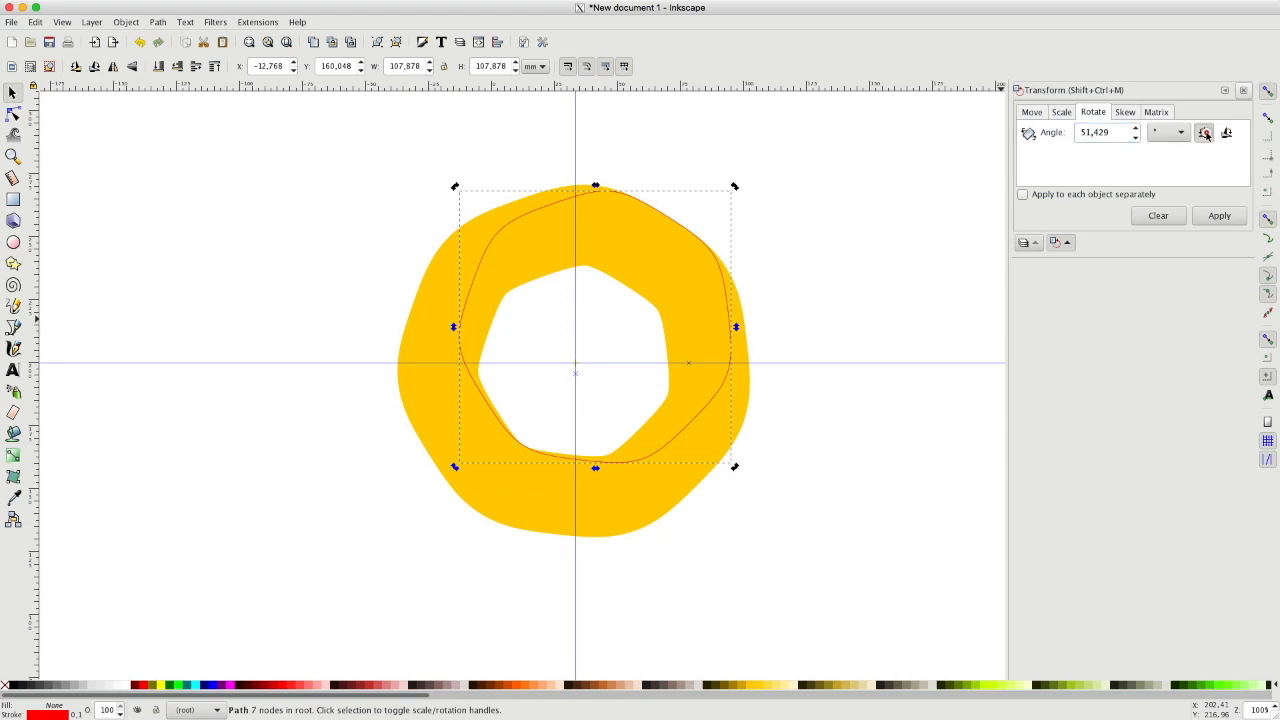
left_click(1213, 216)
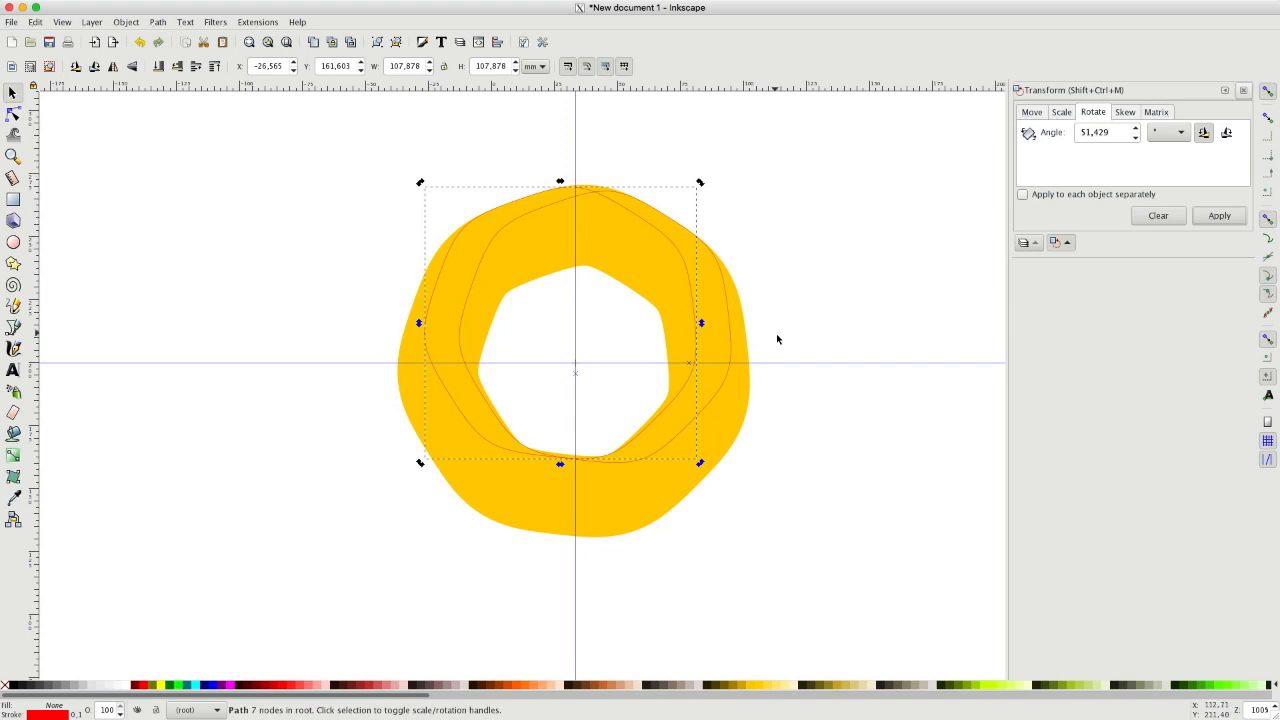
Fill the rotated outline with lime green and the unrotated one with red, and remove the stroke from both.
left_click(986, 687)
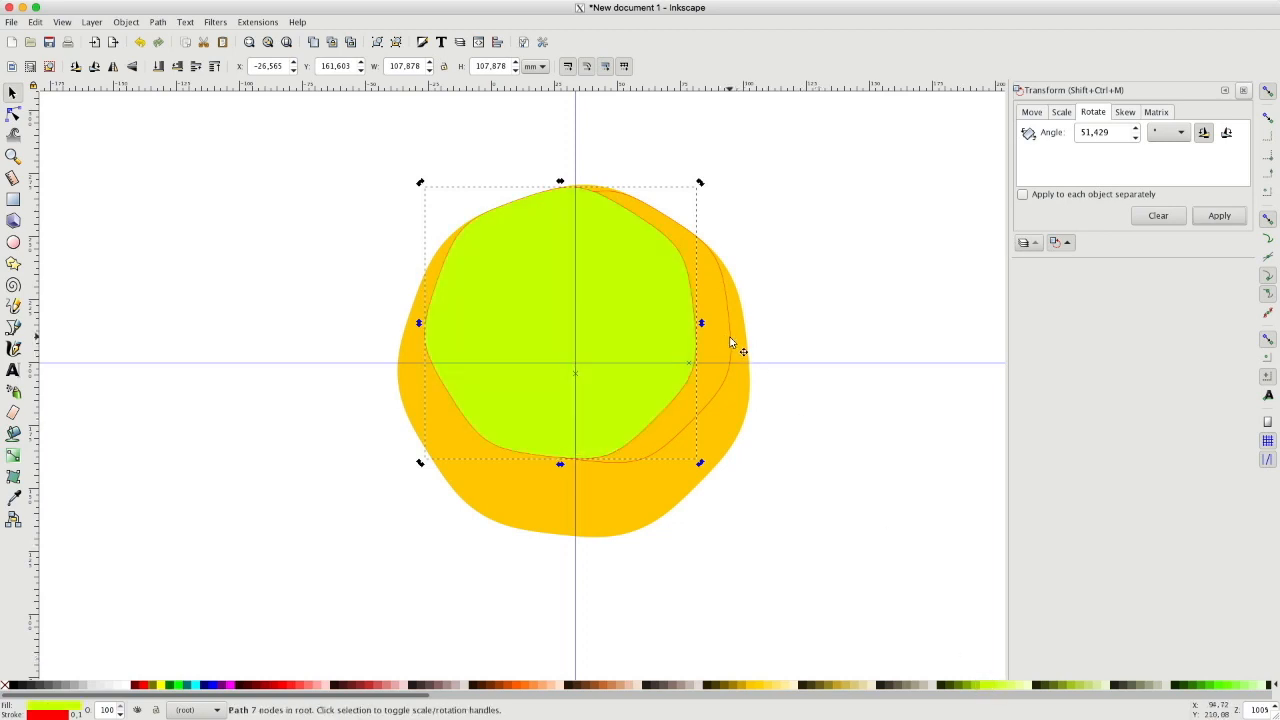
left_click_drag(730, 343, 738, 360)
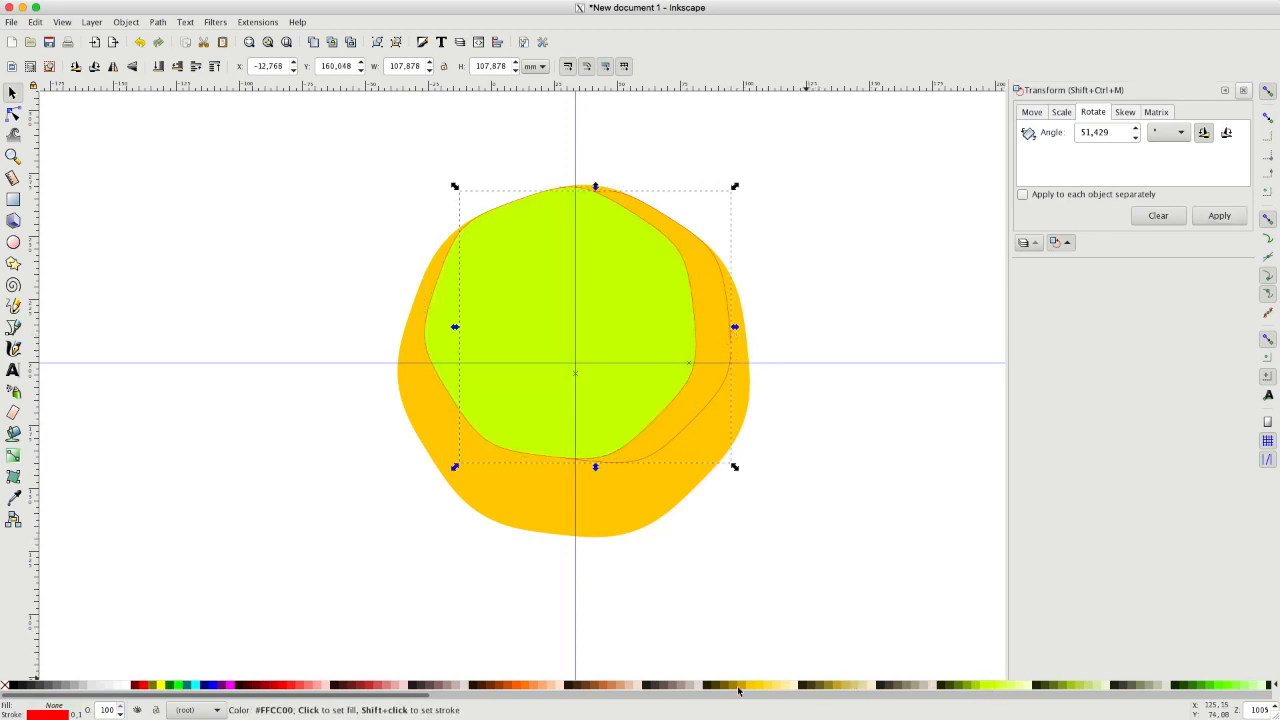
left_click(275, 687)
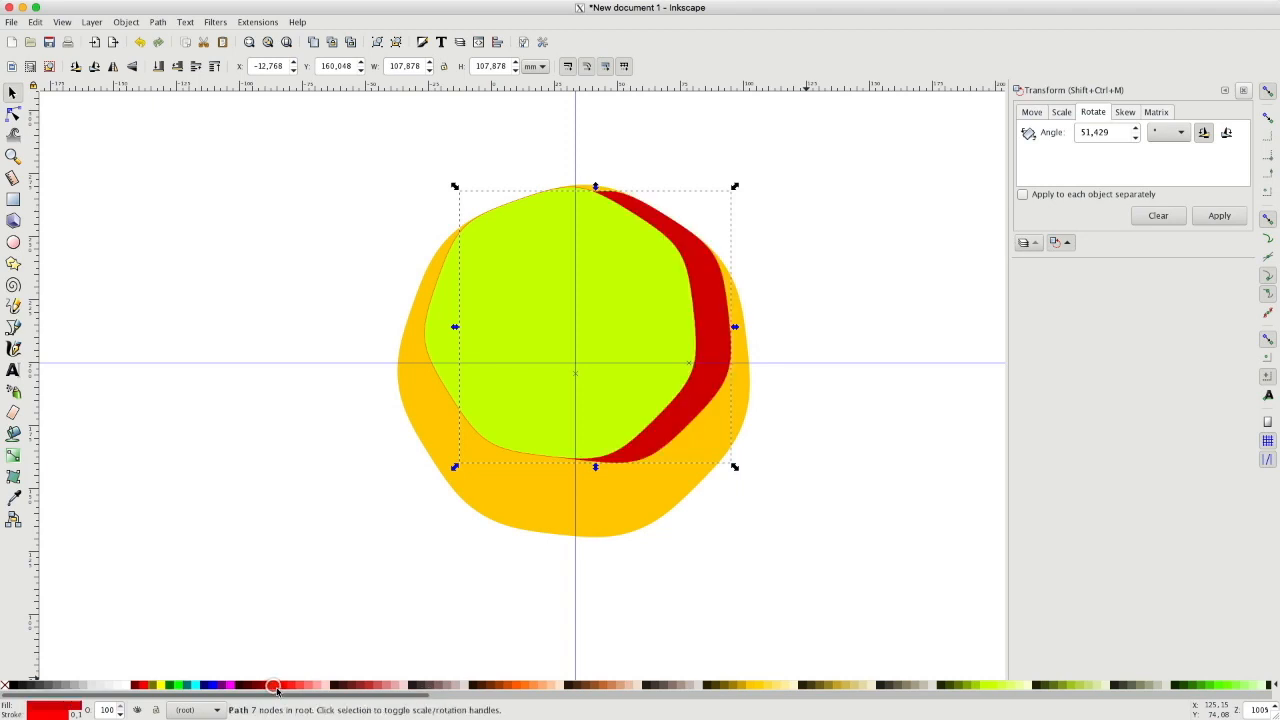
left_click_drag(402, 112, 766, 481)
right_click(42, 716)
left_click(60, 706)
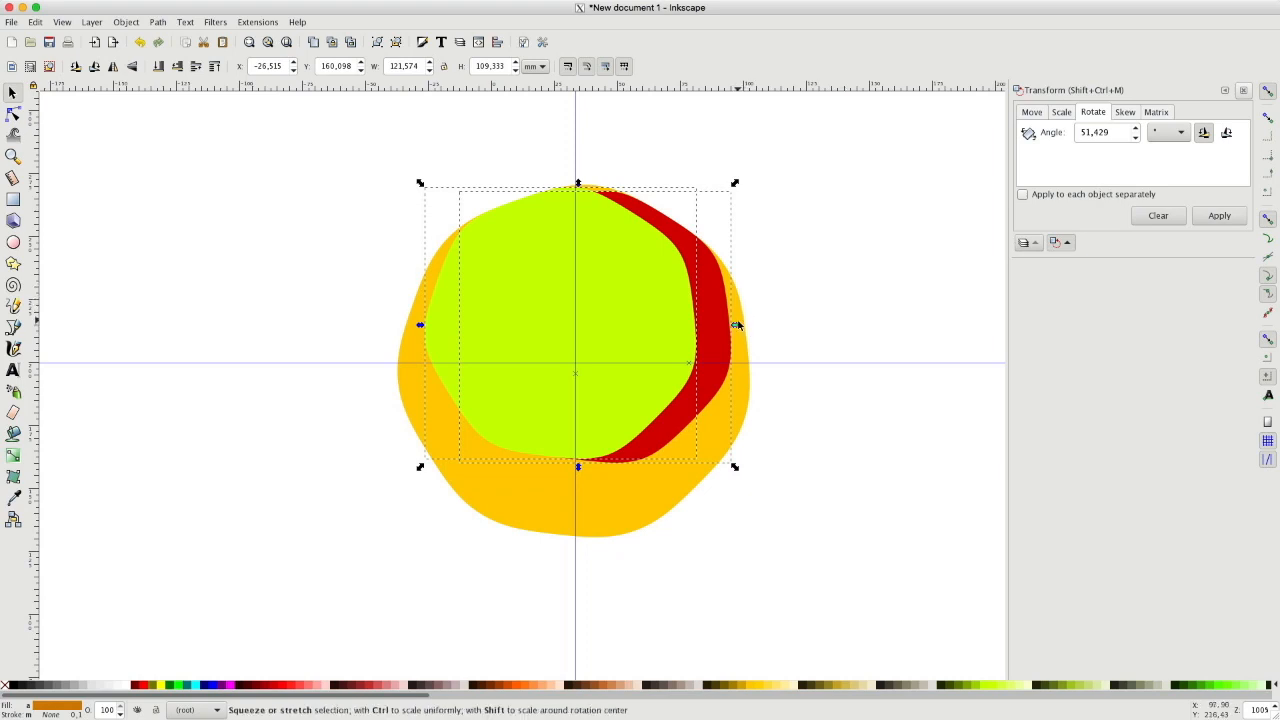
Duplicate the green and red shapes, union the duplicates, and subtract the result from the yellow ring.
key("ctrl+d")
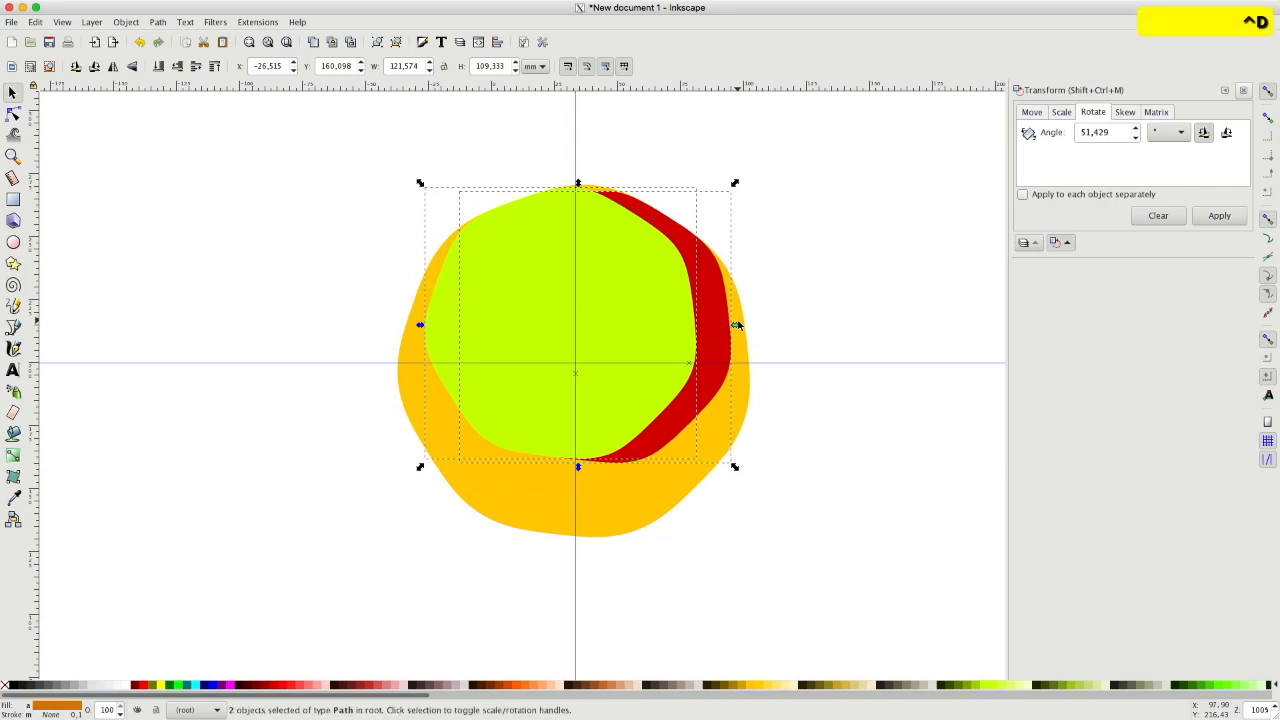
key("ctrl+plus")
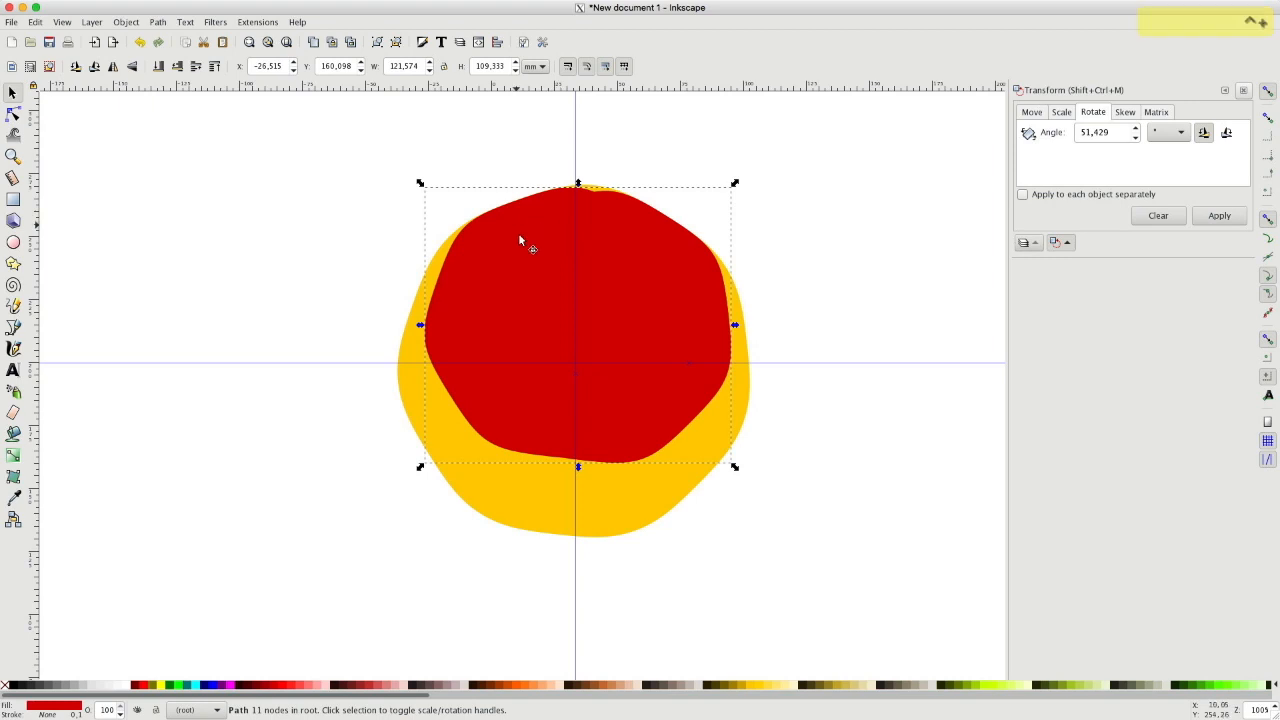
left_click(481, 510, "shift")
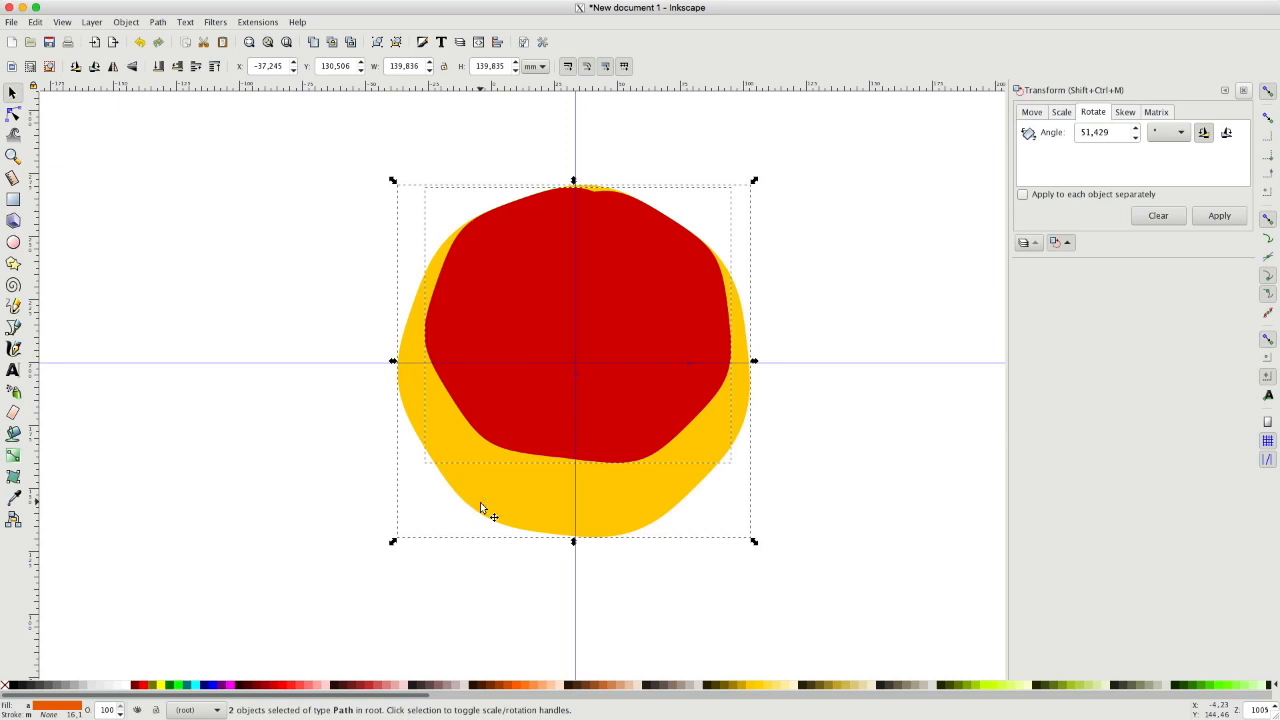
key("ctrl+minus")
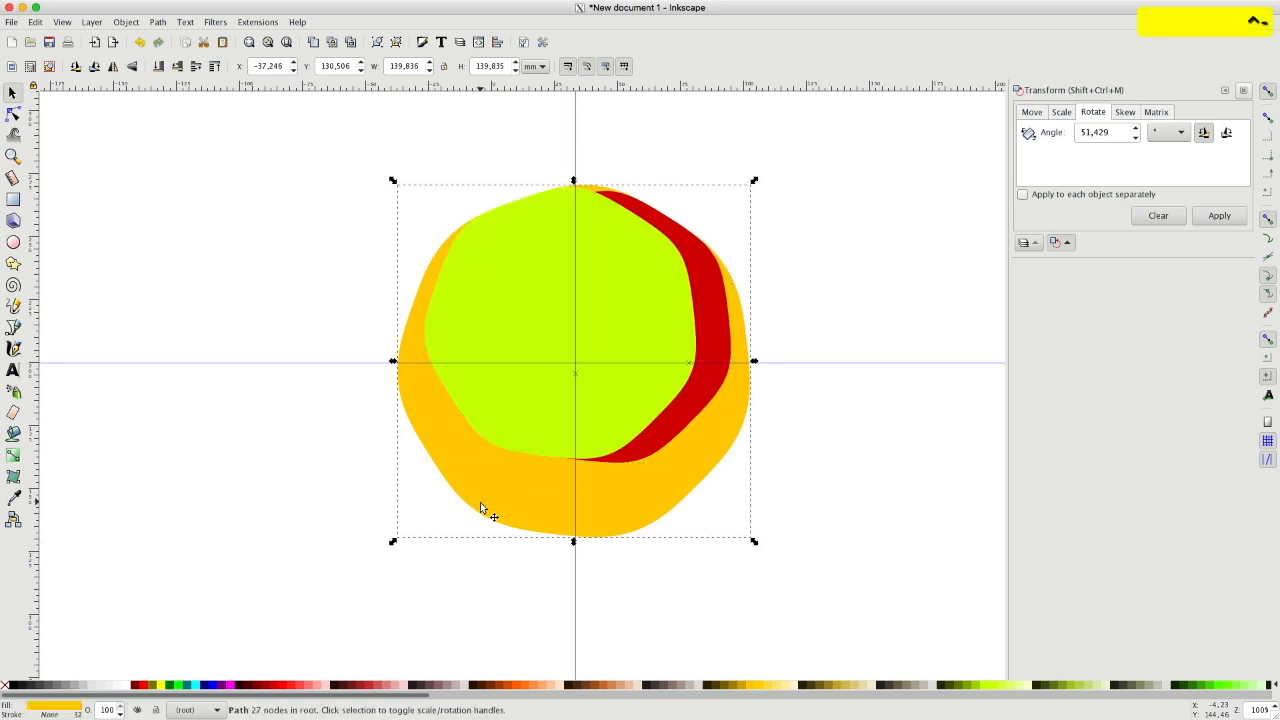
Break the remaining yellow shape apart and delete its large lower piece, keeping only the small sliver at the top.
left_click(158, 22)
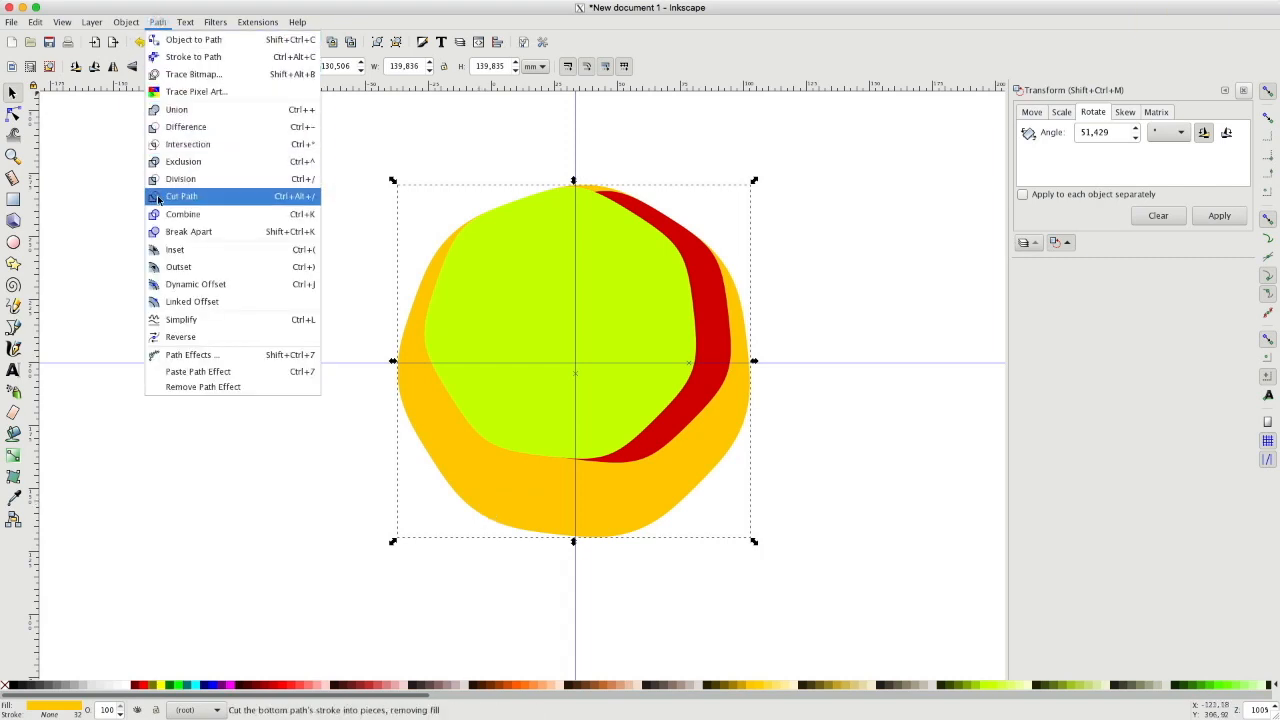
left_click(169, 236)
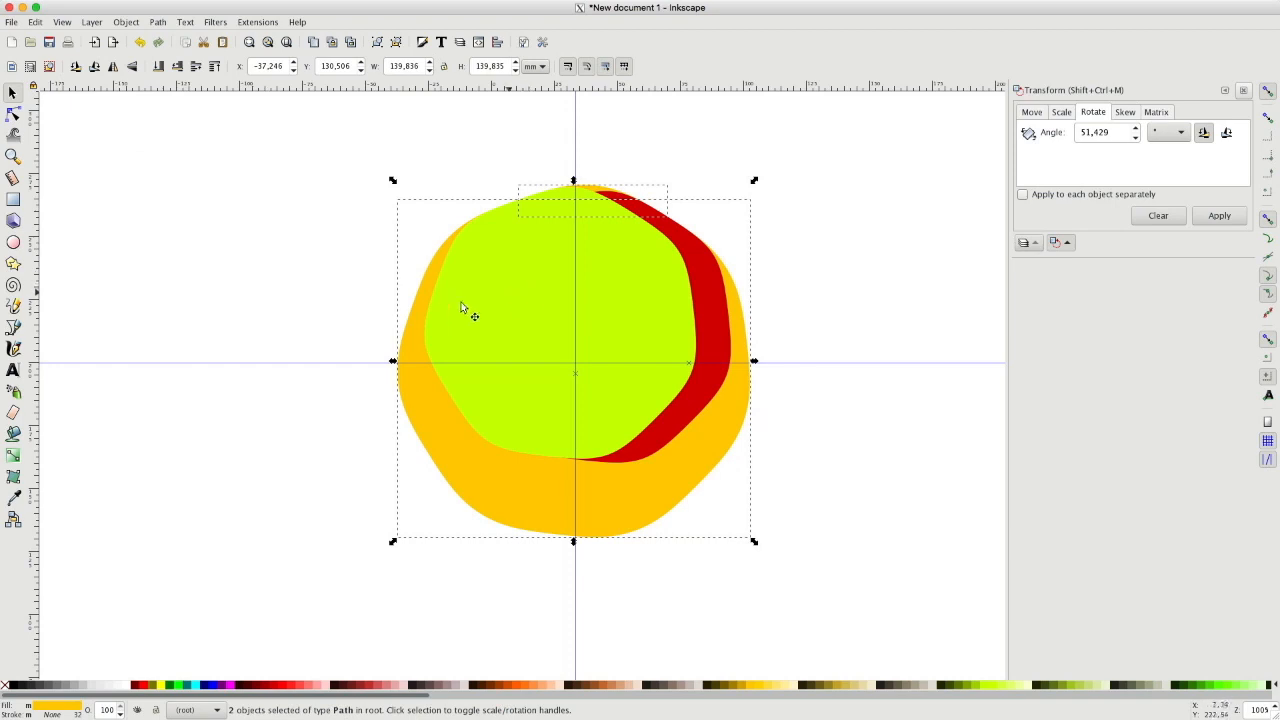
left_click(276, 514)
left_click_drag(481, 505, 210, 563)
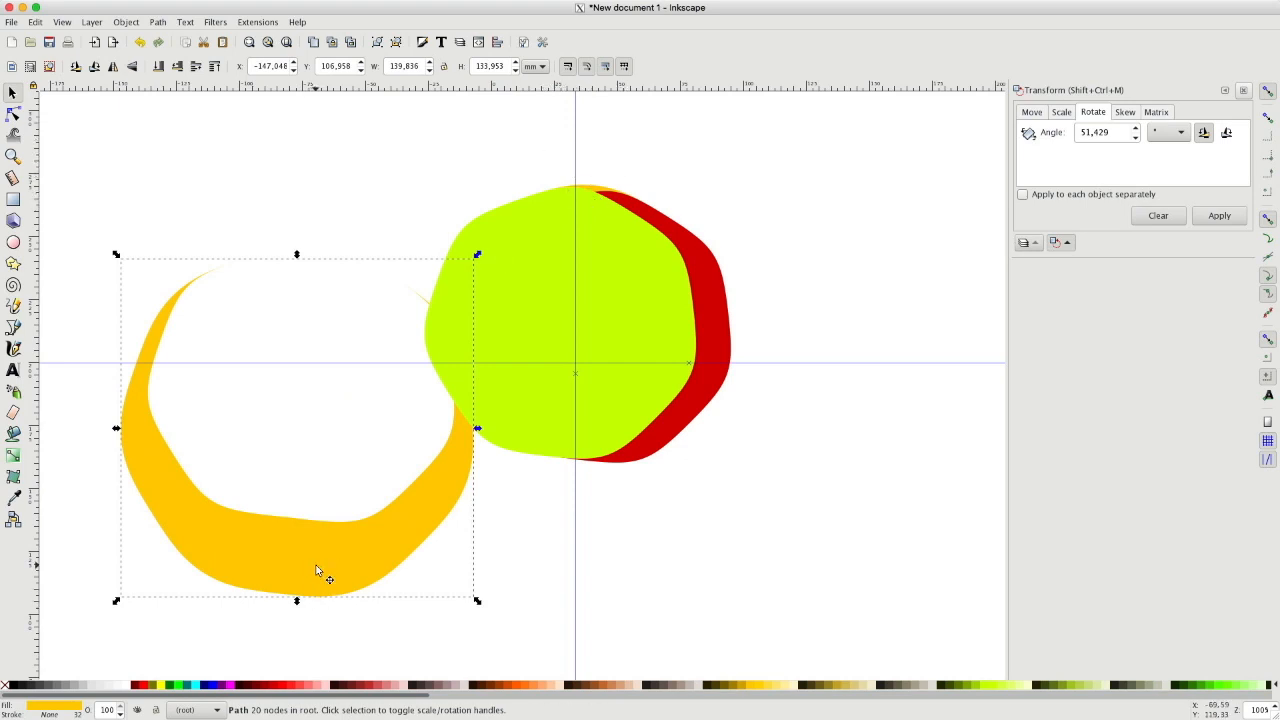
key("BackSpace")
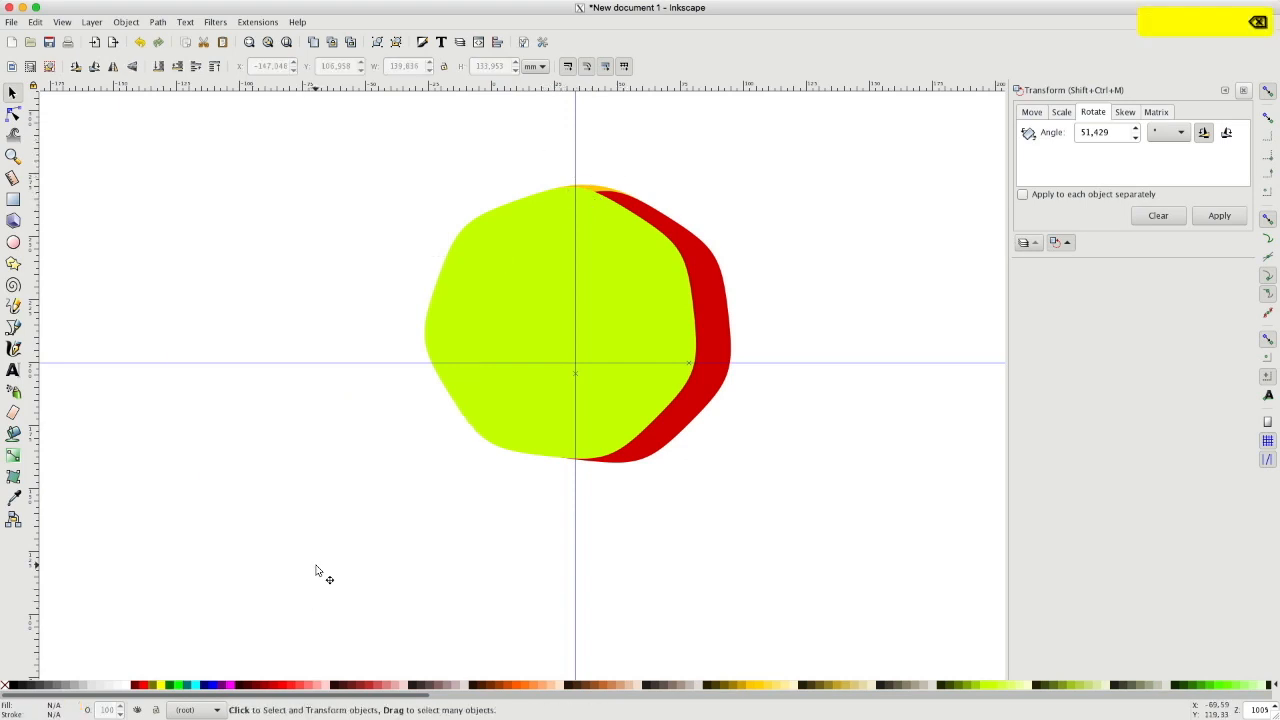
Subtract the green shape from the red one and union the leftover red crescent with the yellow sliver.
left_click(620, 287)
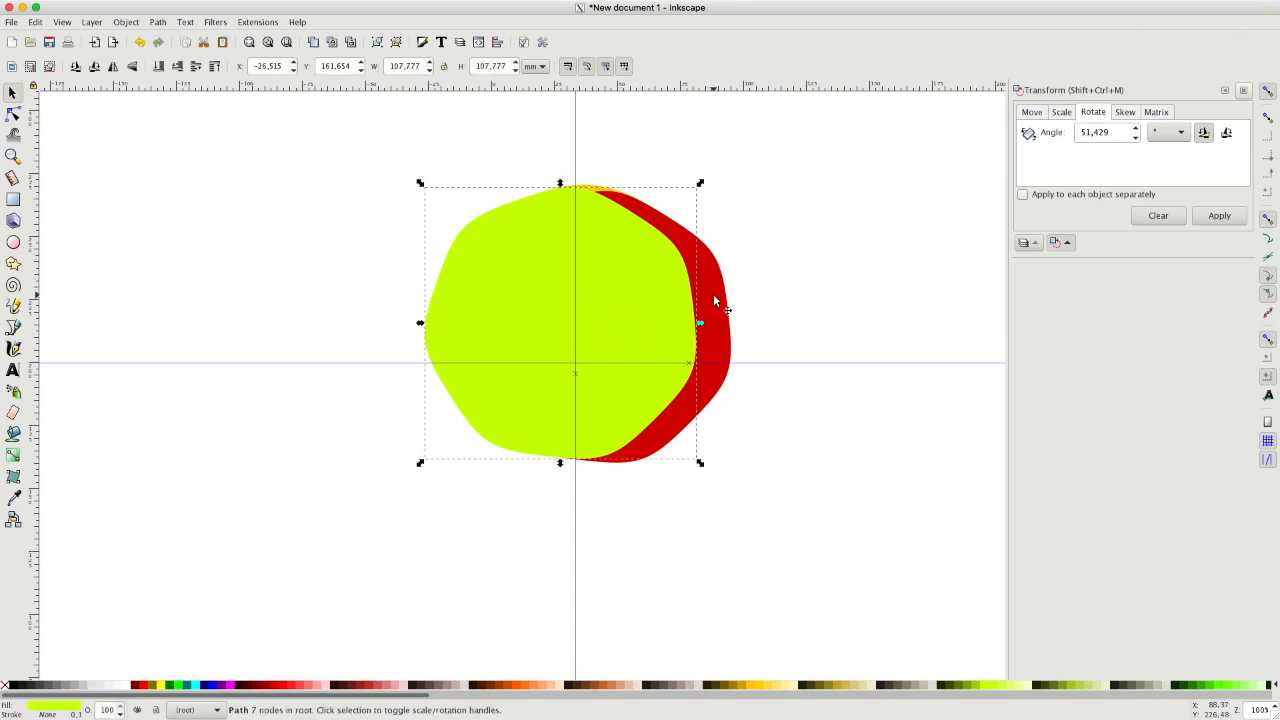
left_click(715, 300, "shift")
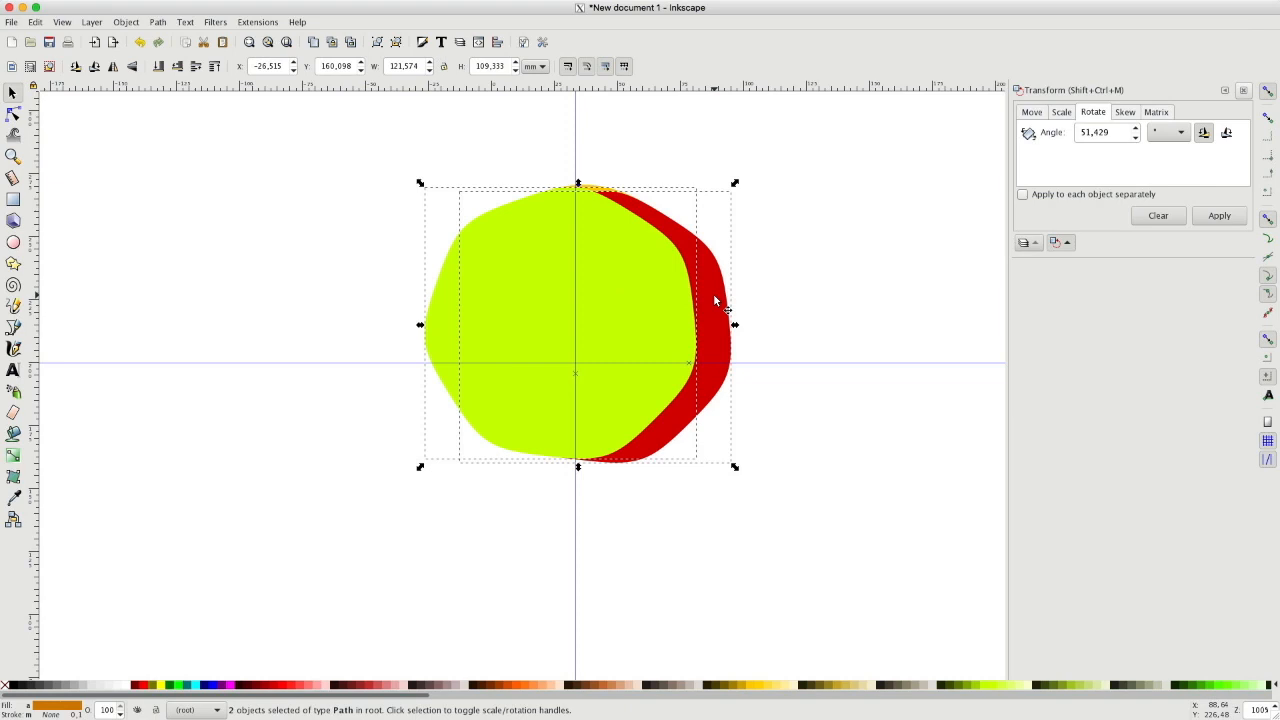
key("ctrl+minus")
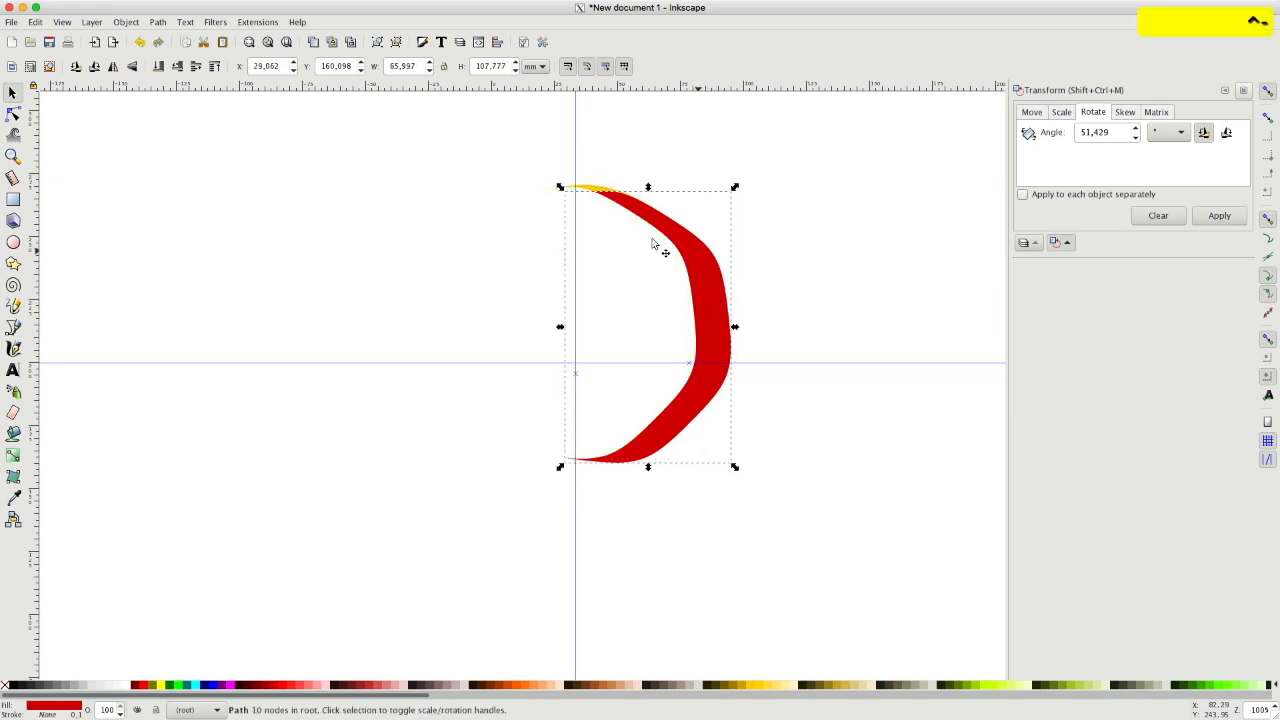
key("shift")
left_click_drag(491, 141, 783, 536)
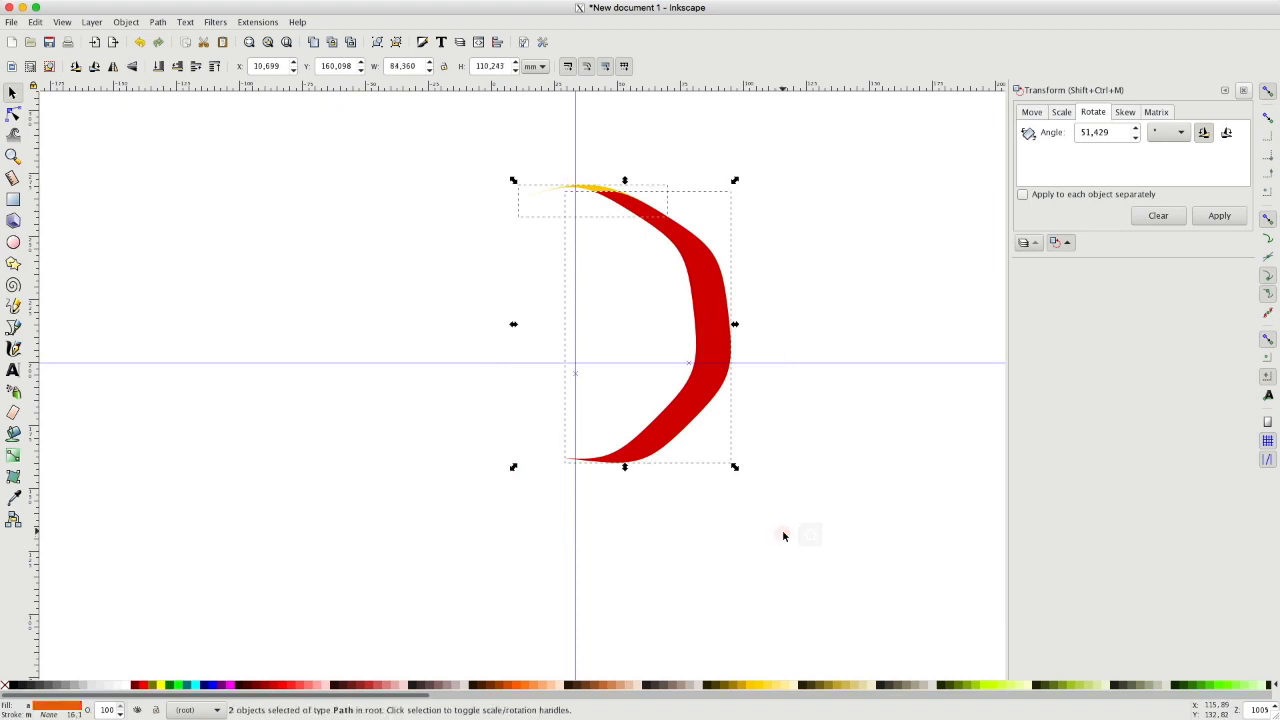
key("ctrl+plus")
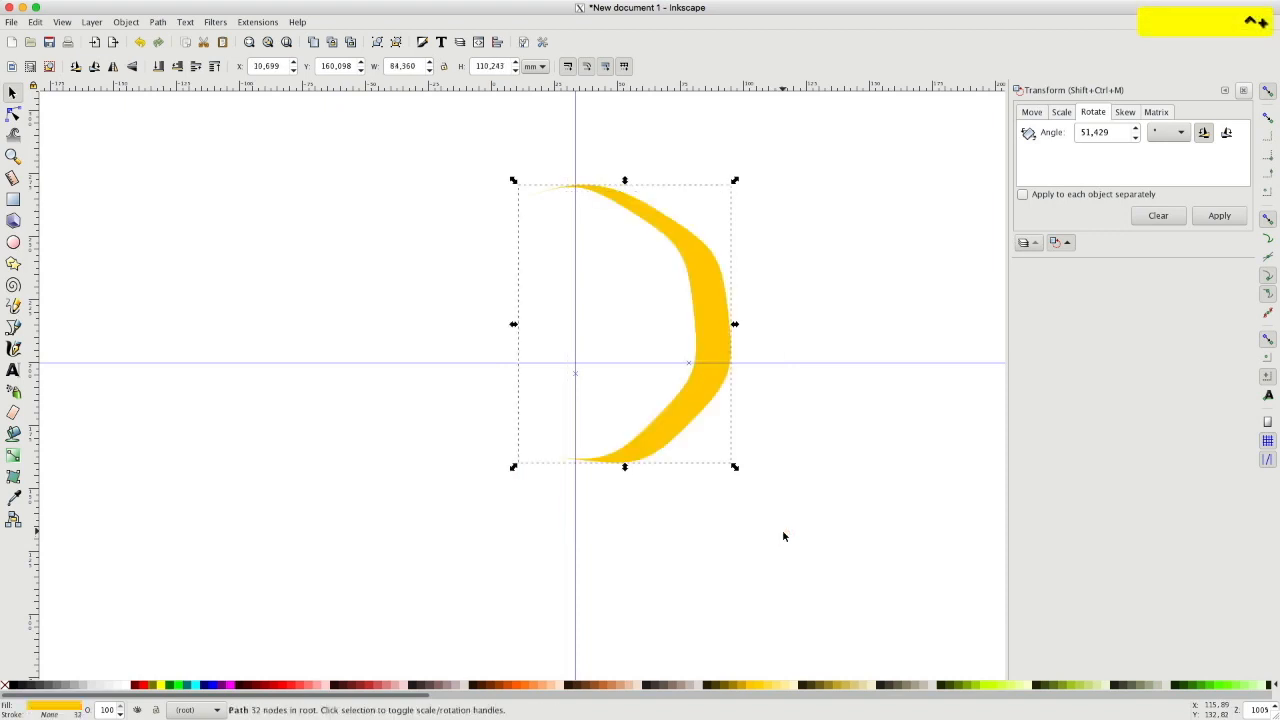
Move the rotation center of the united yellow crescent to the guide intersection and close the Transform dialog.
left_click(707, 282)
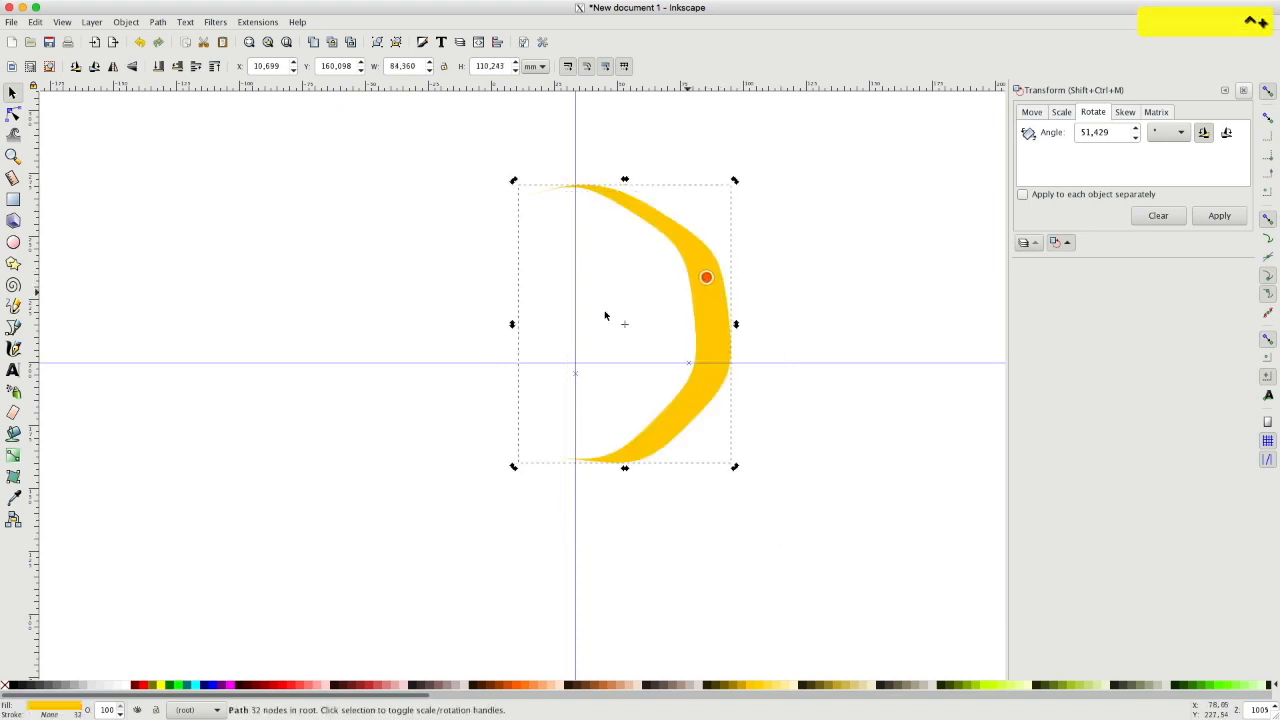
left_click_drag(626, 326, 577, 364)
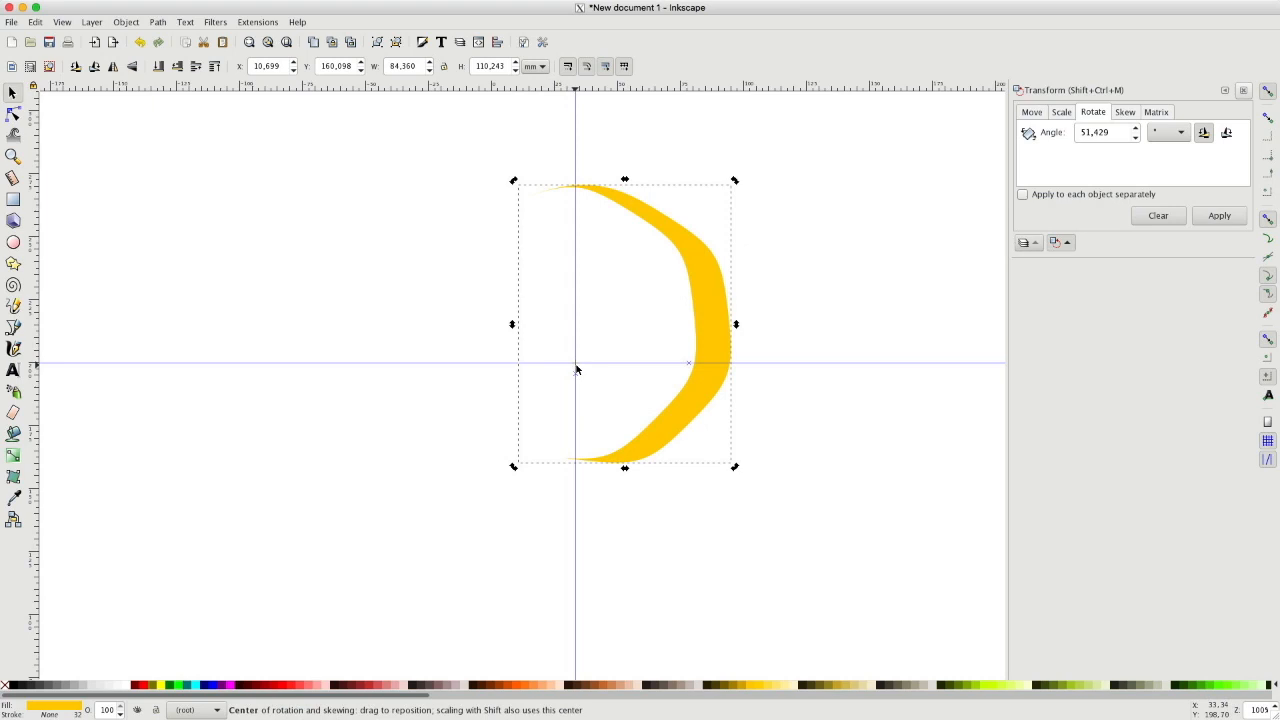
left_click(1245, 91)
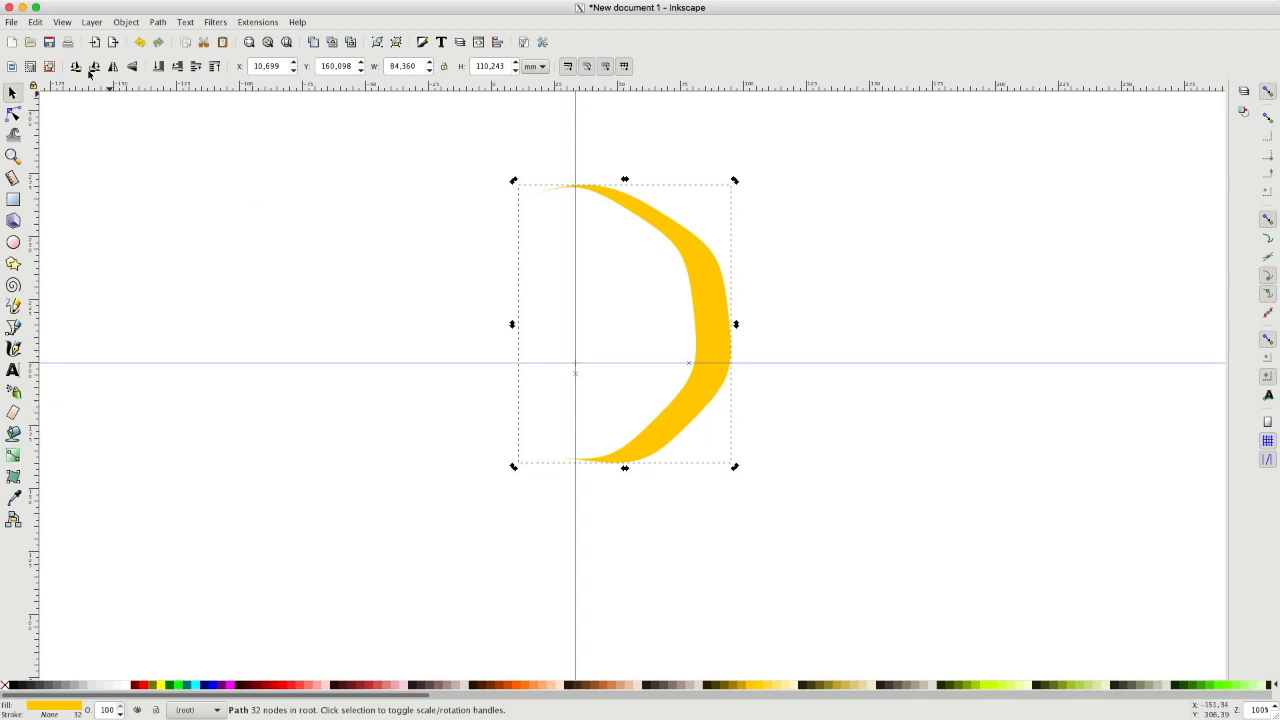
Open Create Tiled Clones for the crescent, reset its settings, and exclude the tile per column in the shift options.
left_click(32, 22)
mouse_move(146, 230)
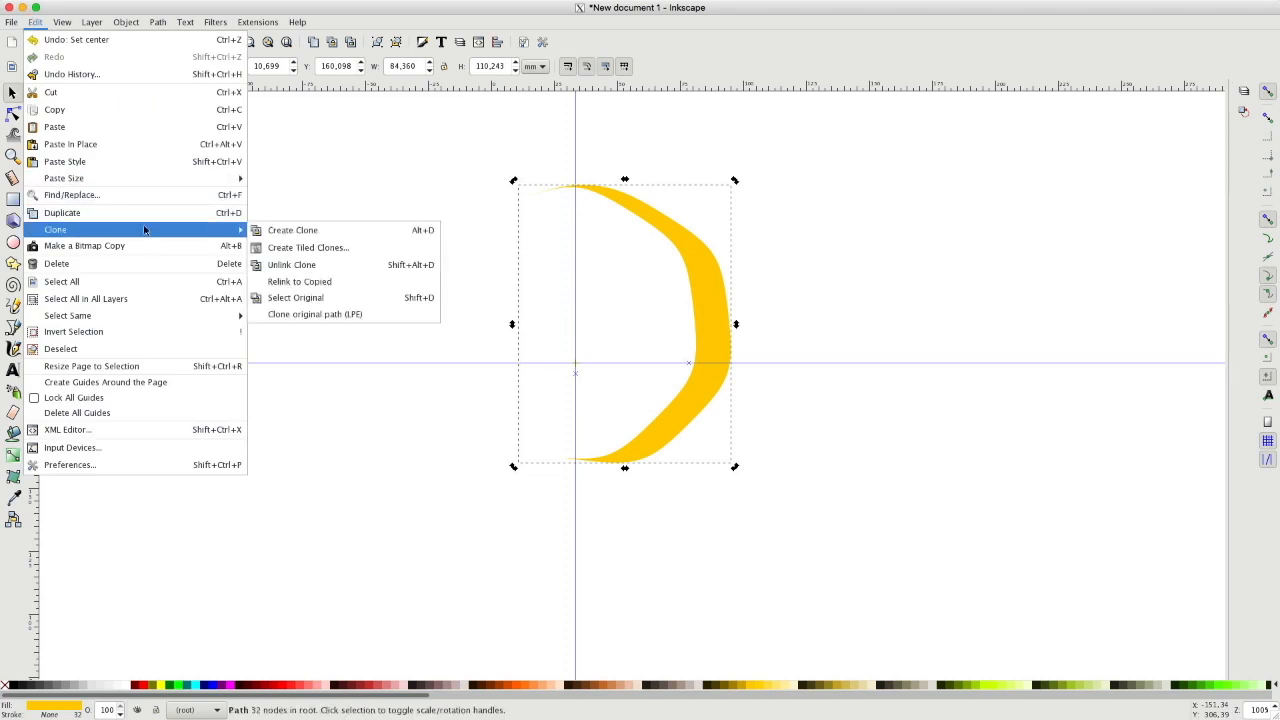
left_click(288, 248)
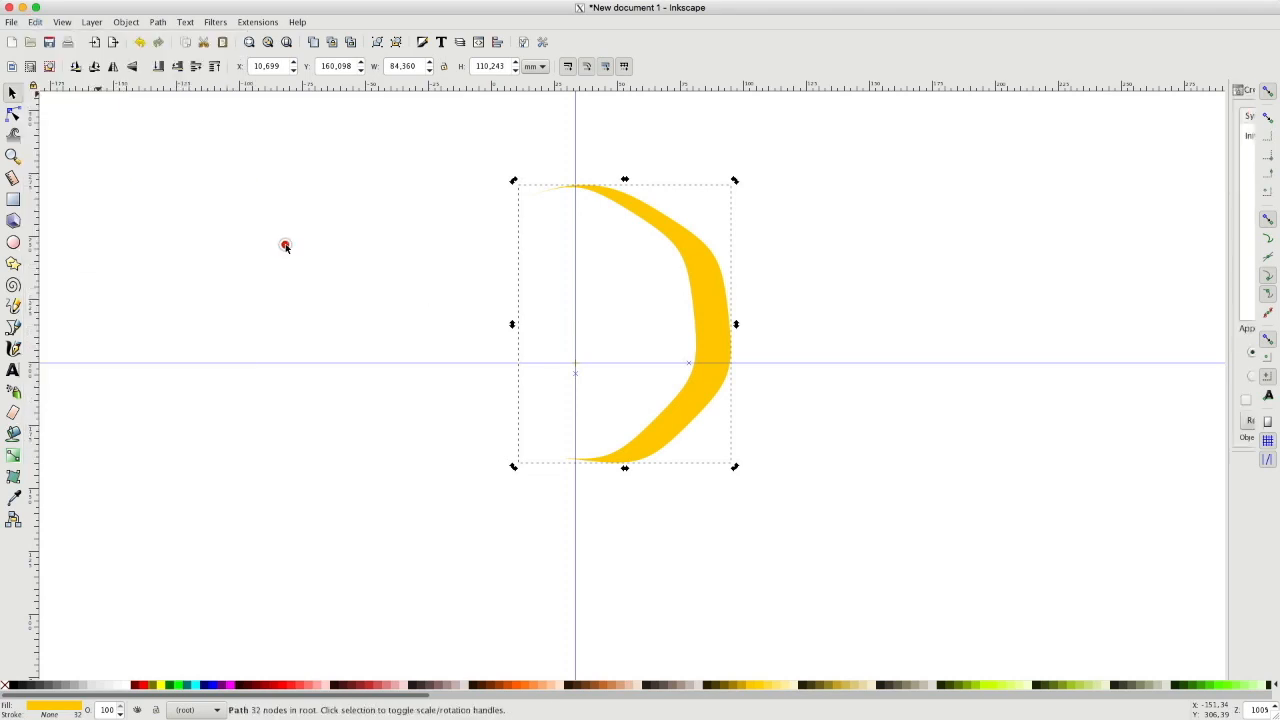
left_click(955, 420)
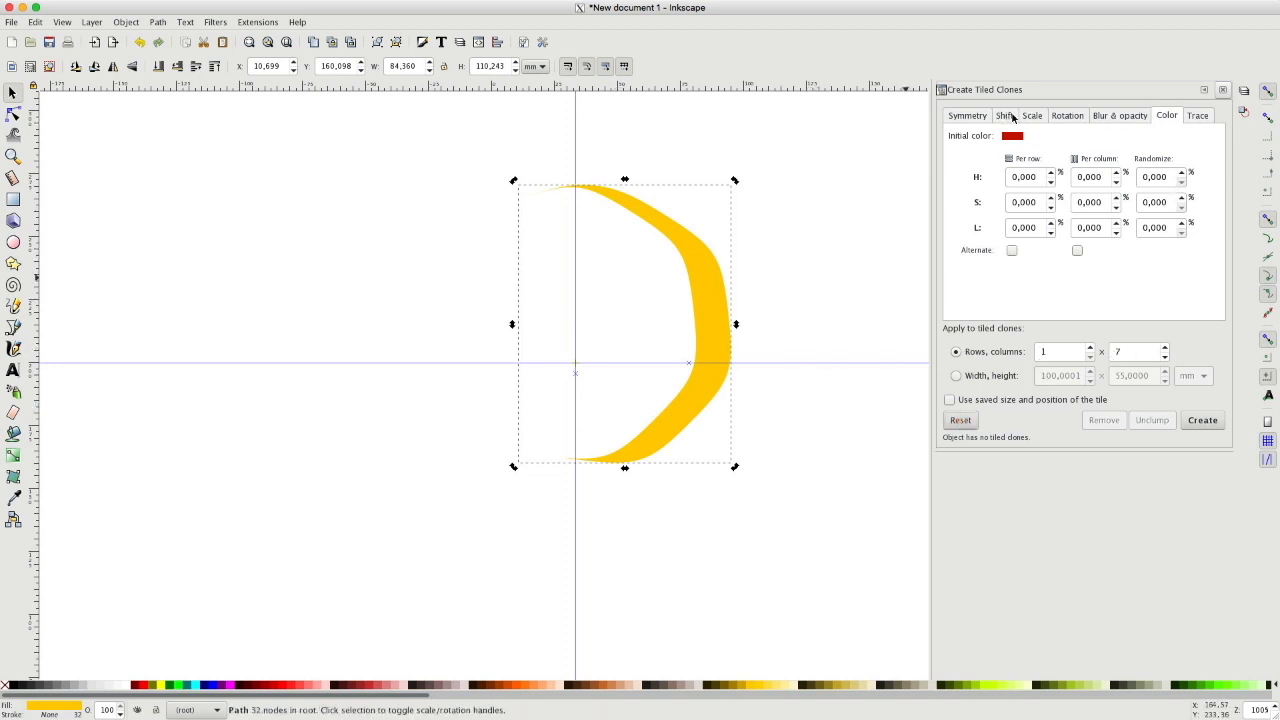
left_click(1004, 116)
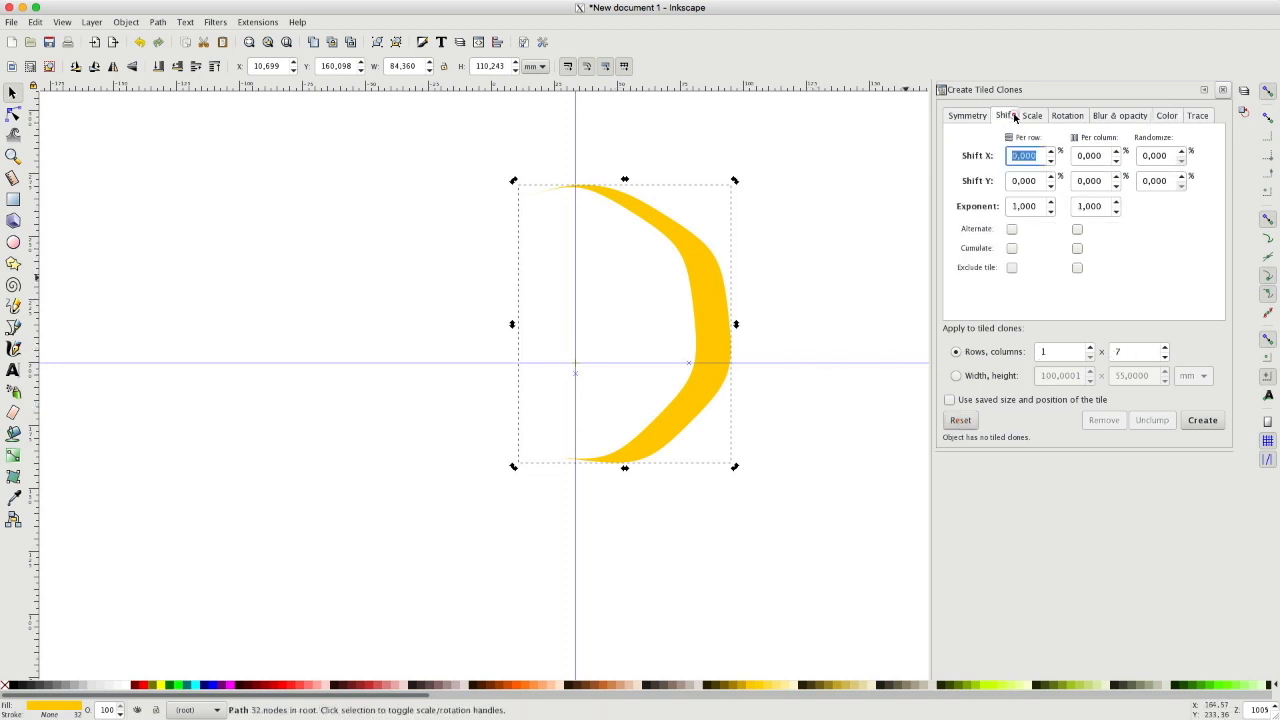
left_click(1077, 269)
Set the tiled clones' rotation angle per column to 360/7 degrees.
left_click(1066, 116)
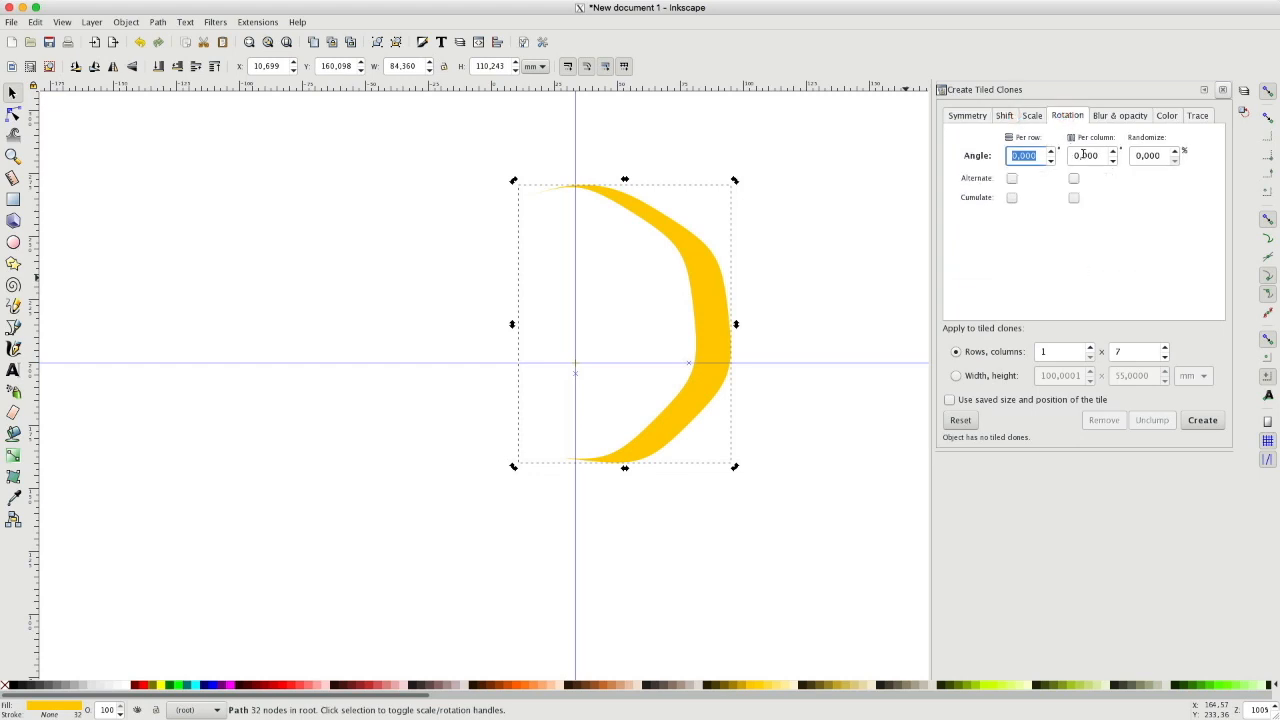
double_click(1097, 156)
type("3")
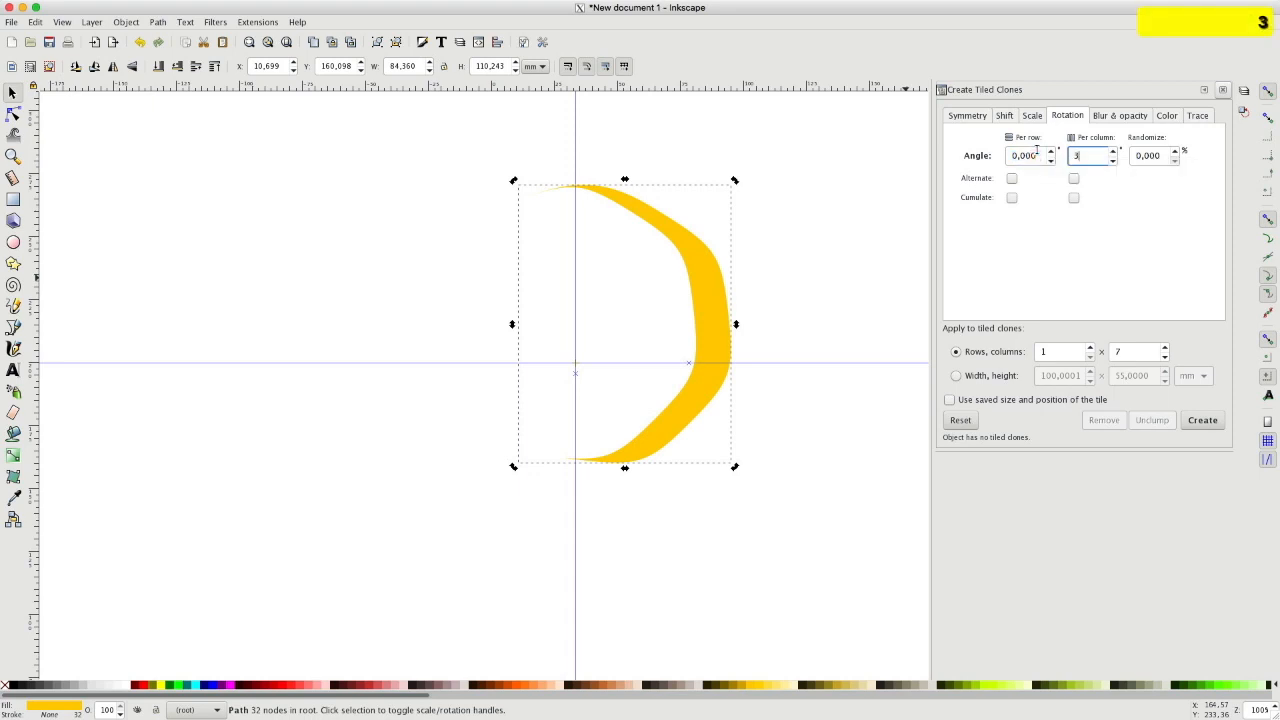
type("60/7")
key("Return")
Unset the fill of the crescent segment.
right_click(53, 709)
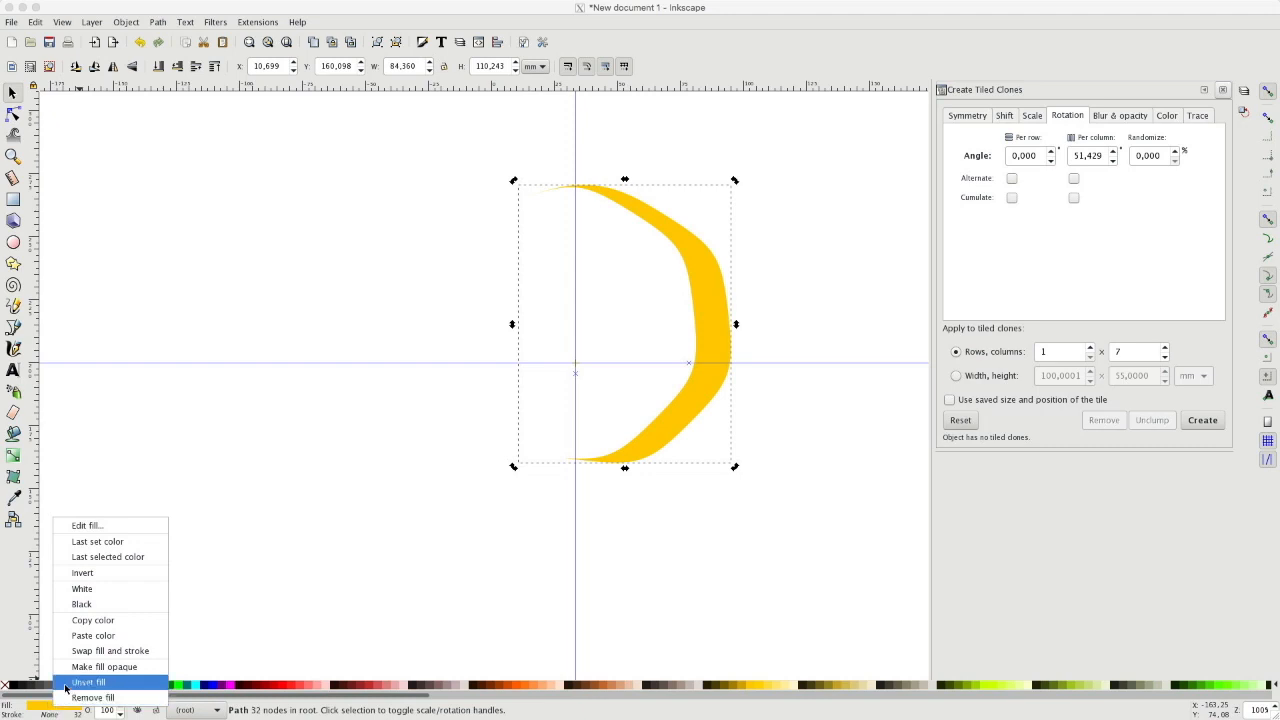
left_click(65, 684)
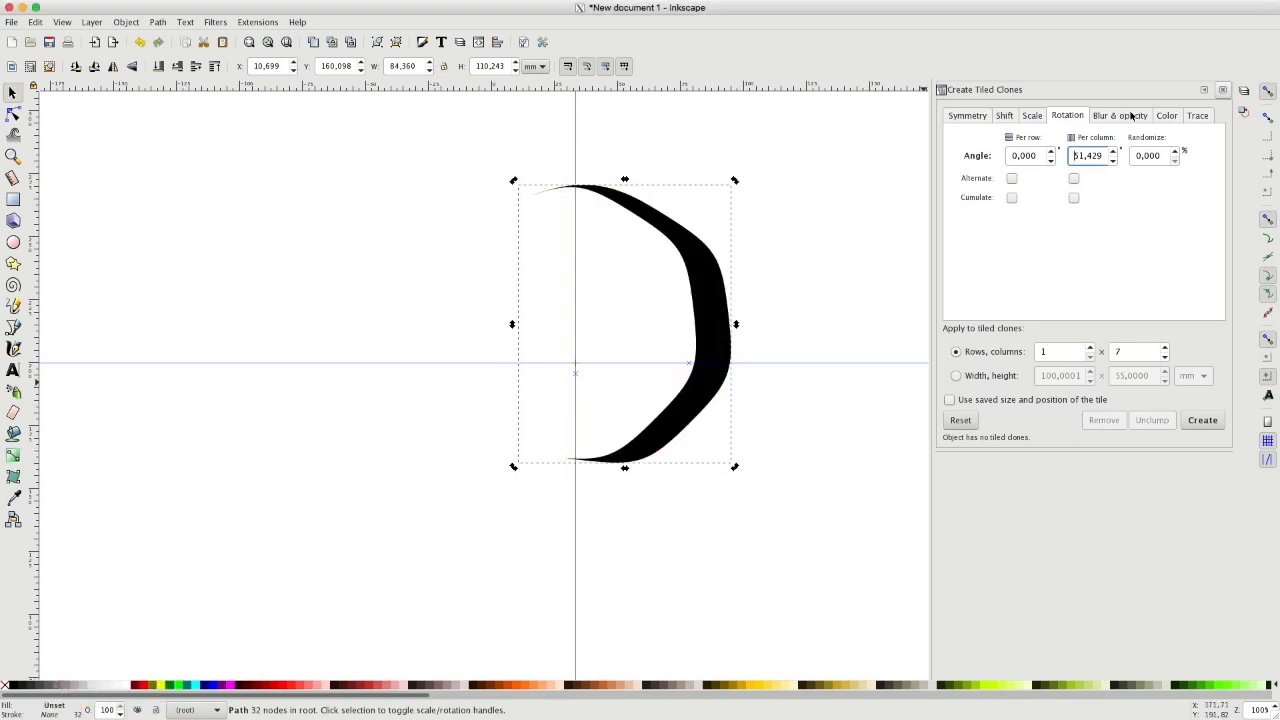
Set the tiled clones' hue change per column to 5%, create the 1 × 7 clones, and close the dialog.
left_click(1165, 116)
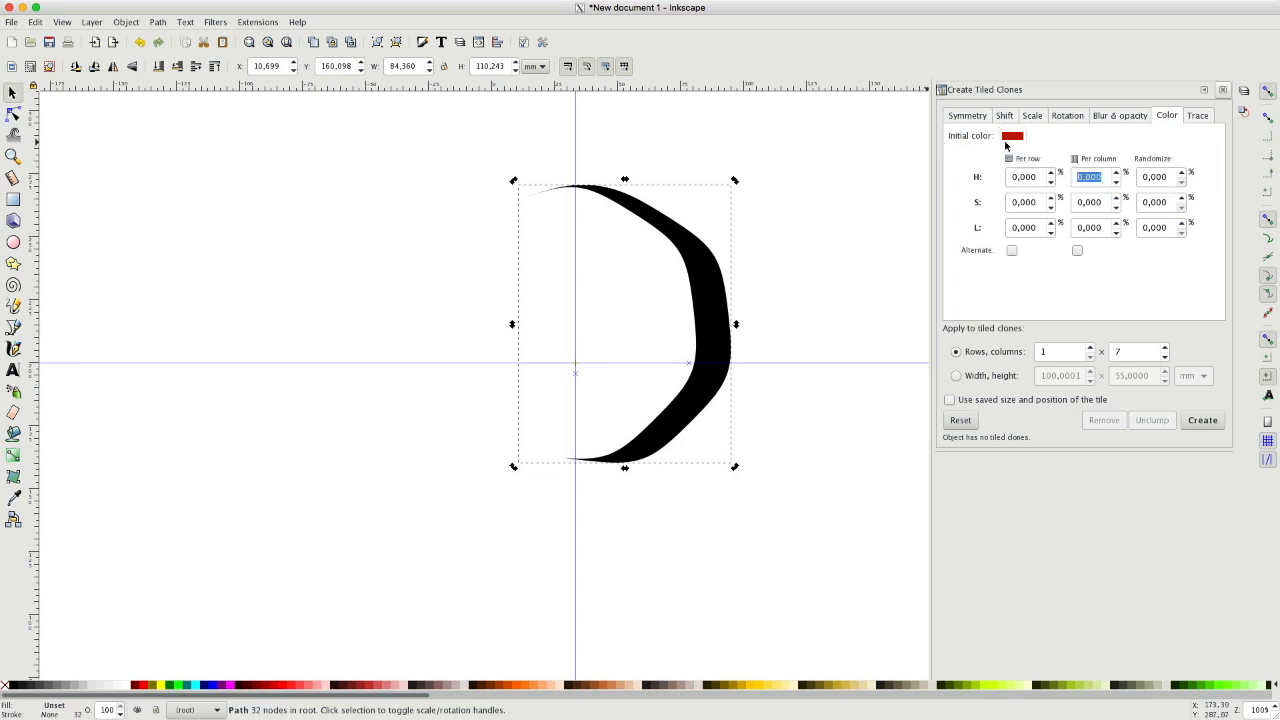
left_click(1077, 177)
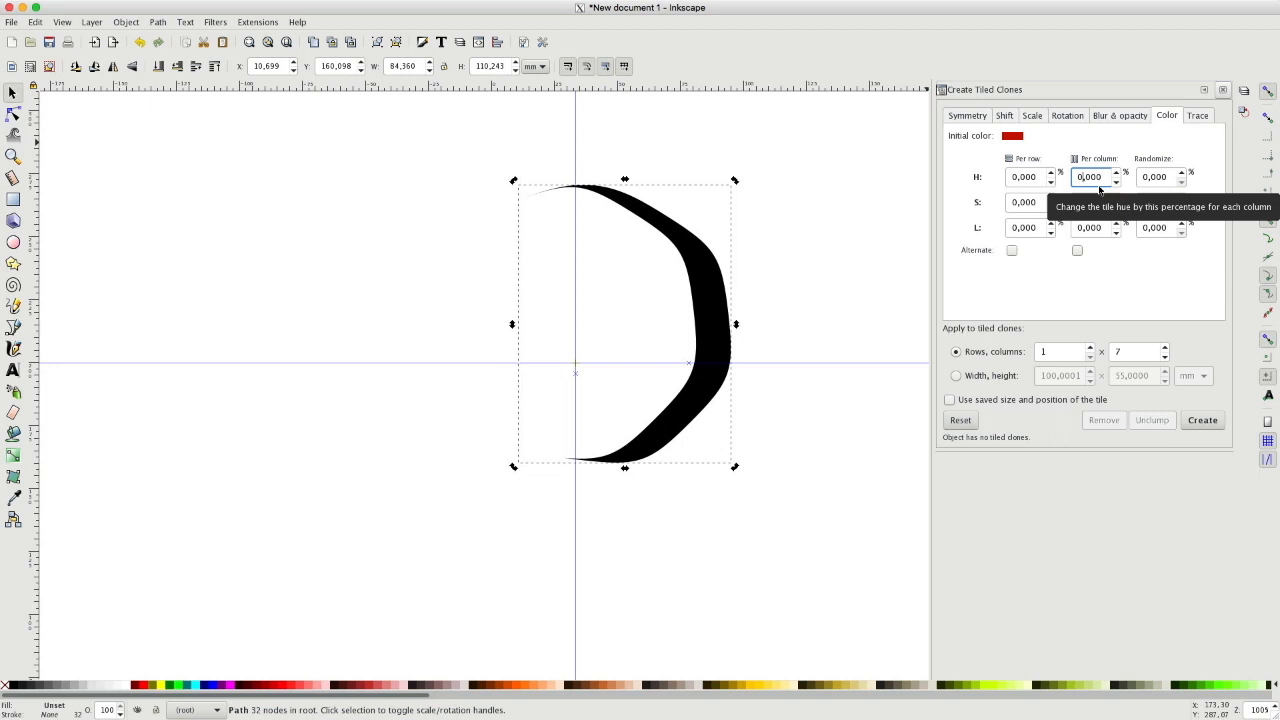
key("BackSpace")
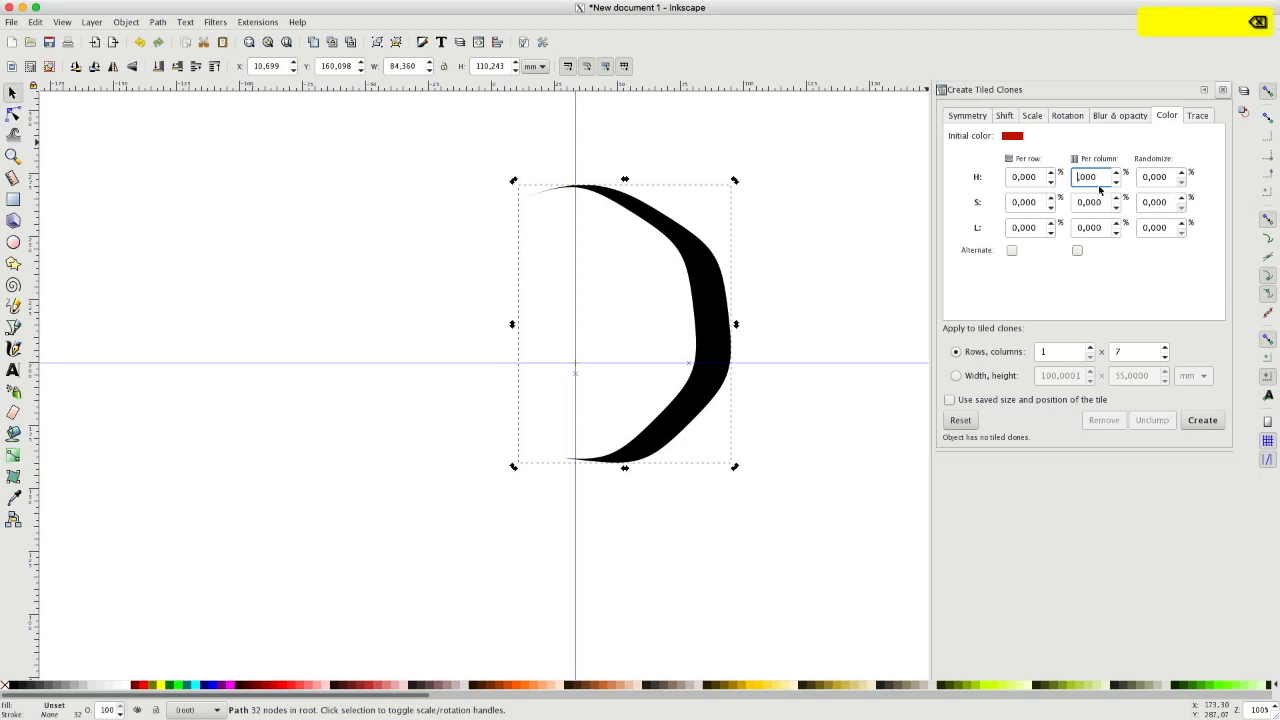
type("5")
left_click(1198, 421)
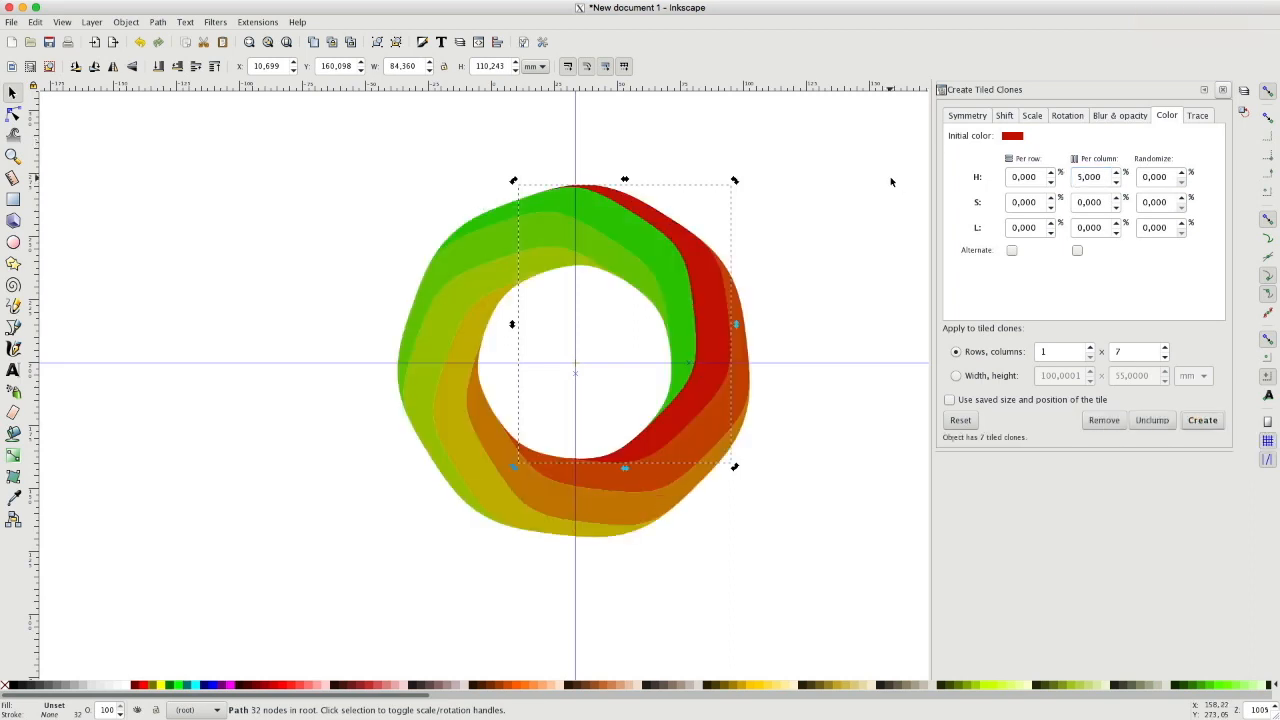
left_click(1233, 91)
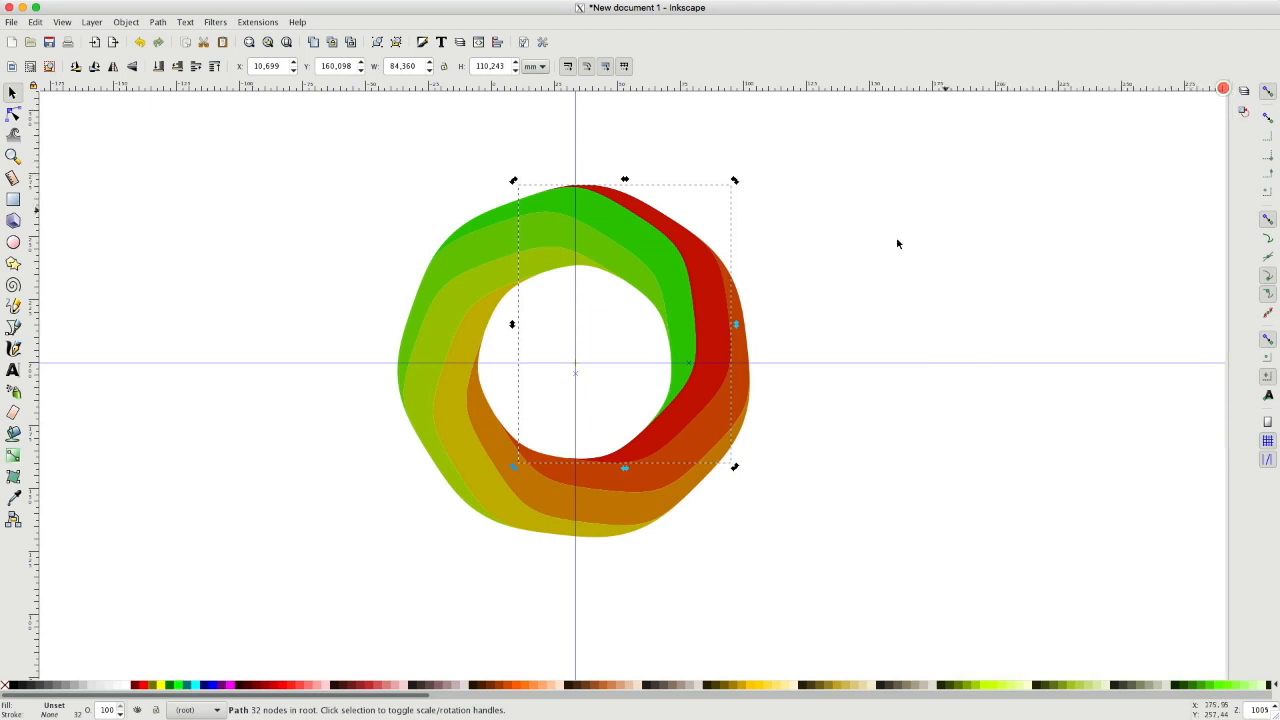
Select all segments of the ring, unlink the clones from their original, and deselect everything.
left_click(708, 311)
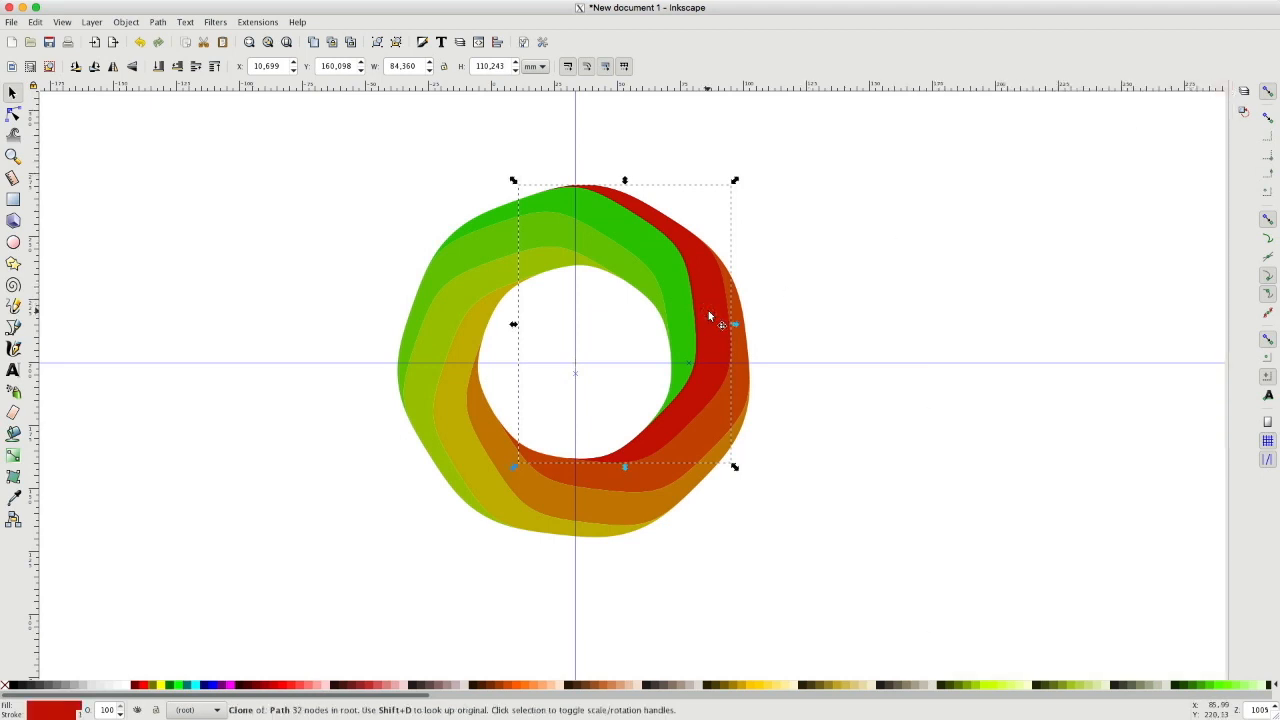
mouse_move(315, 121)
left_mouse_down()
mouse_move(476, 312)
mouse_move(849, 591)
left_mouse_up()
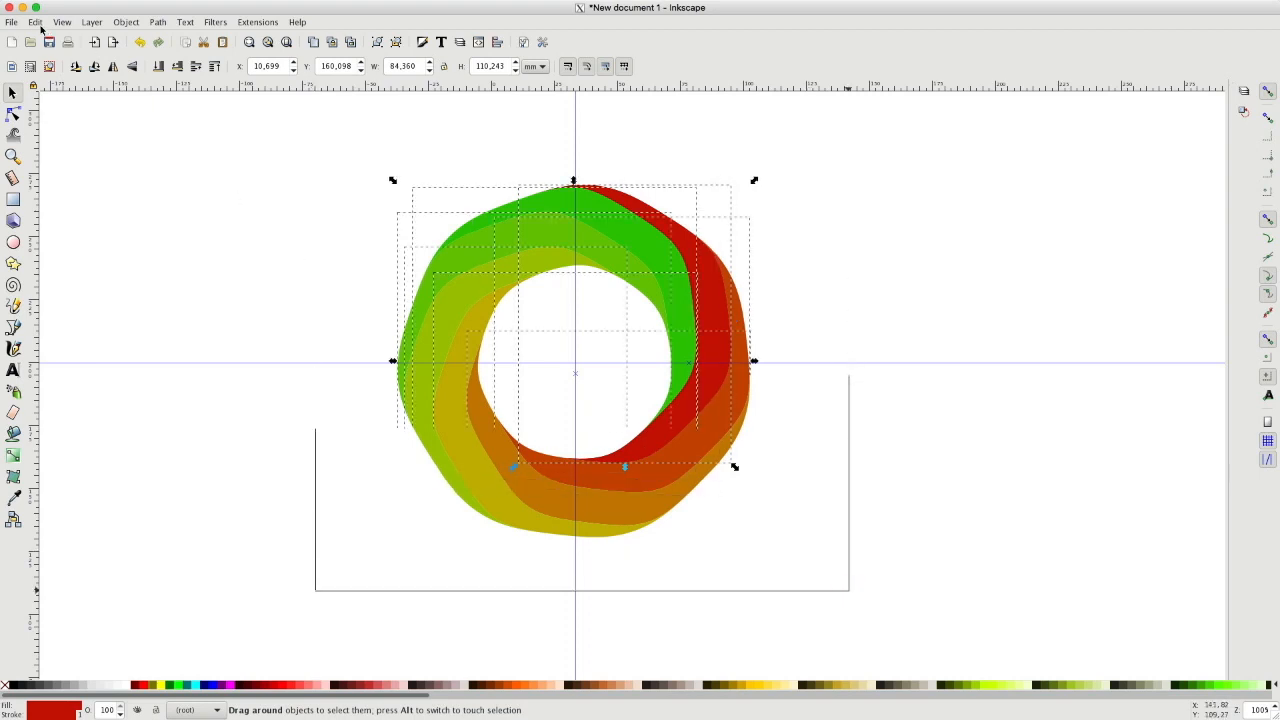
left_click(33, 22)
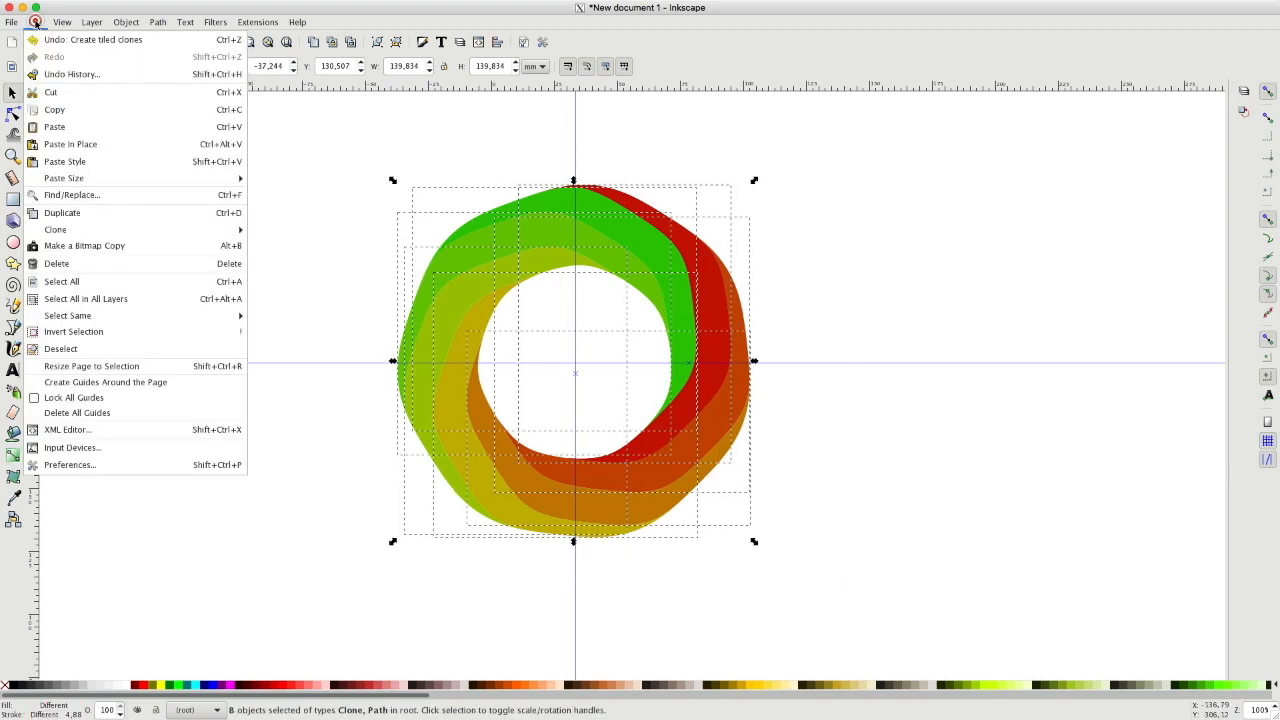
mouse_move(150, 230)
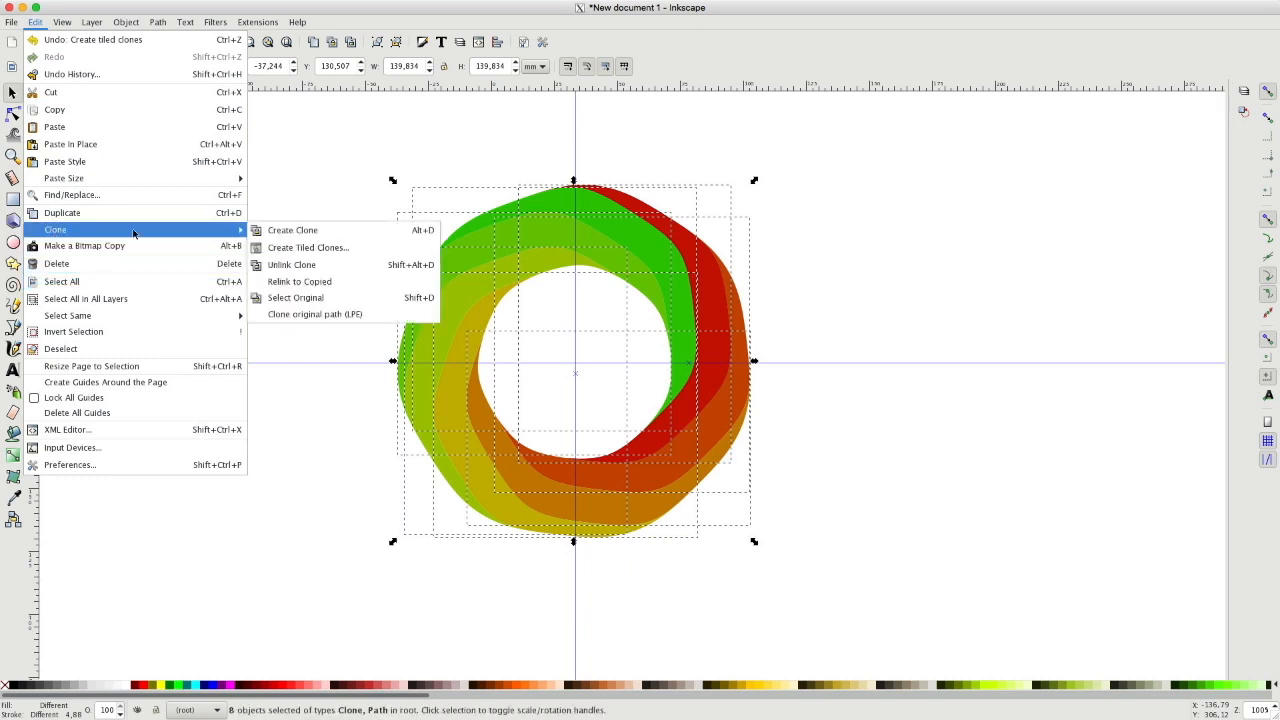
left_click(306, 264)
left_click(343, 126)
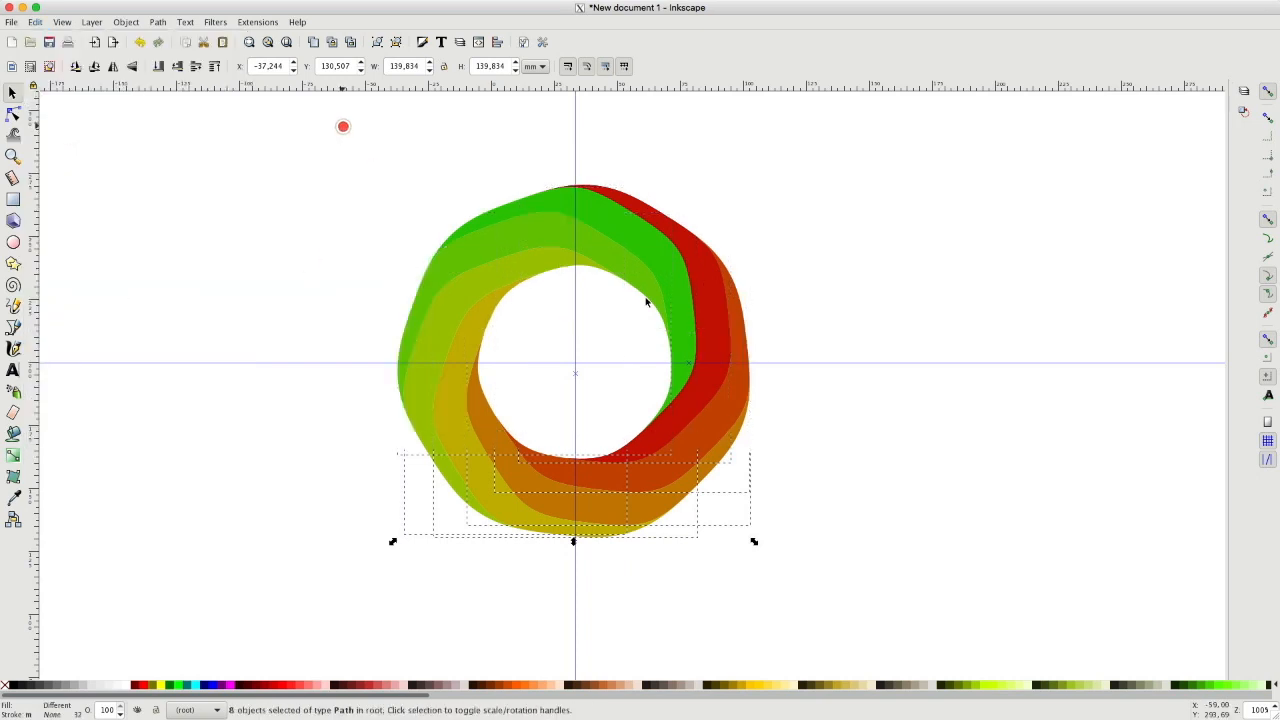
Duplicate the red segment and draw a linear gradient on the copy from its lower inner end up to its wide middle.
left_click(716, 339)
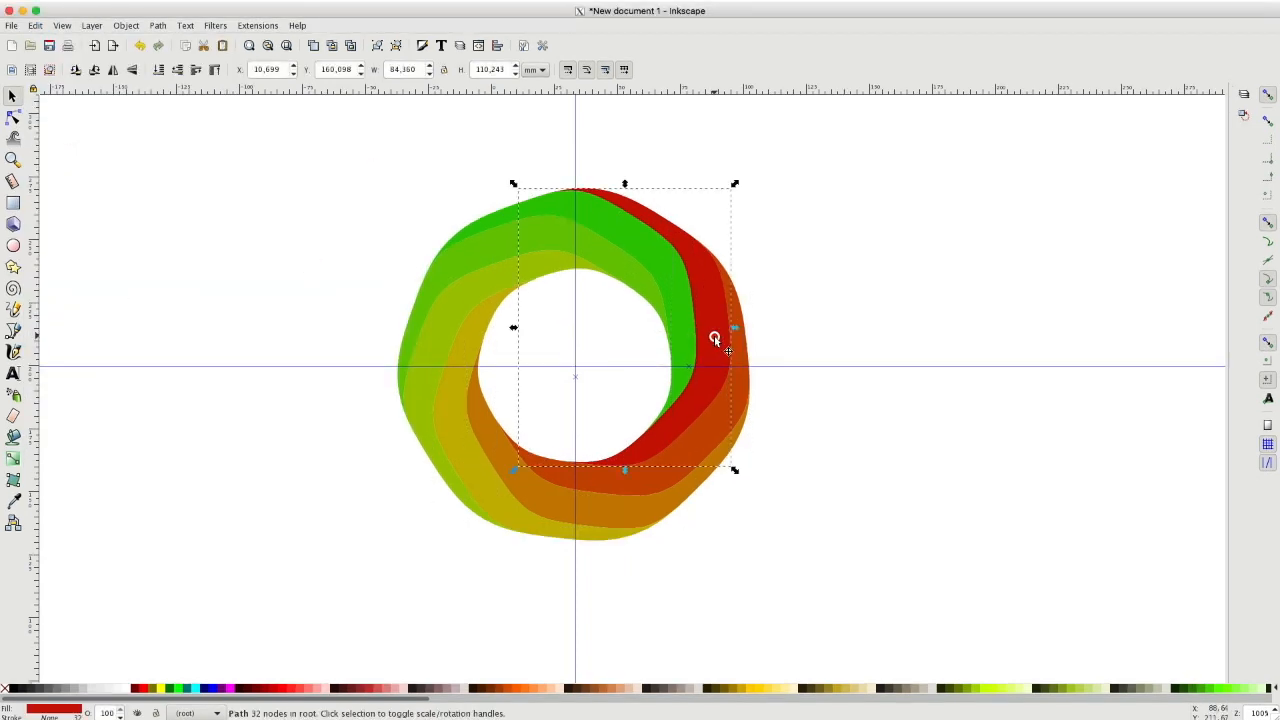
key("ctrl")
key("ctrl+d")
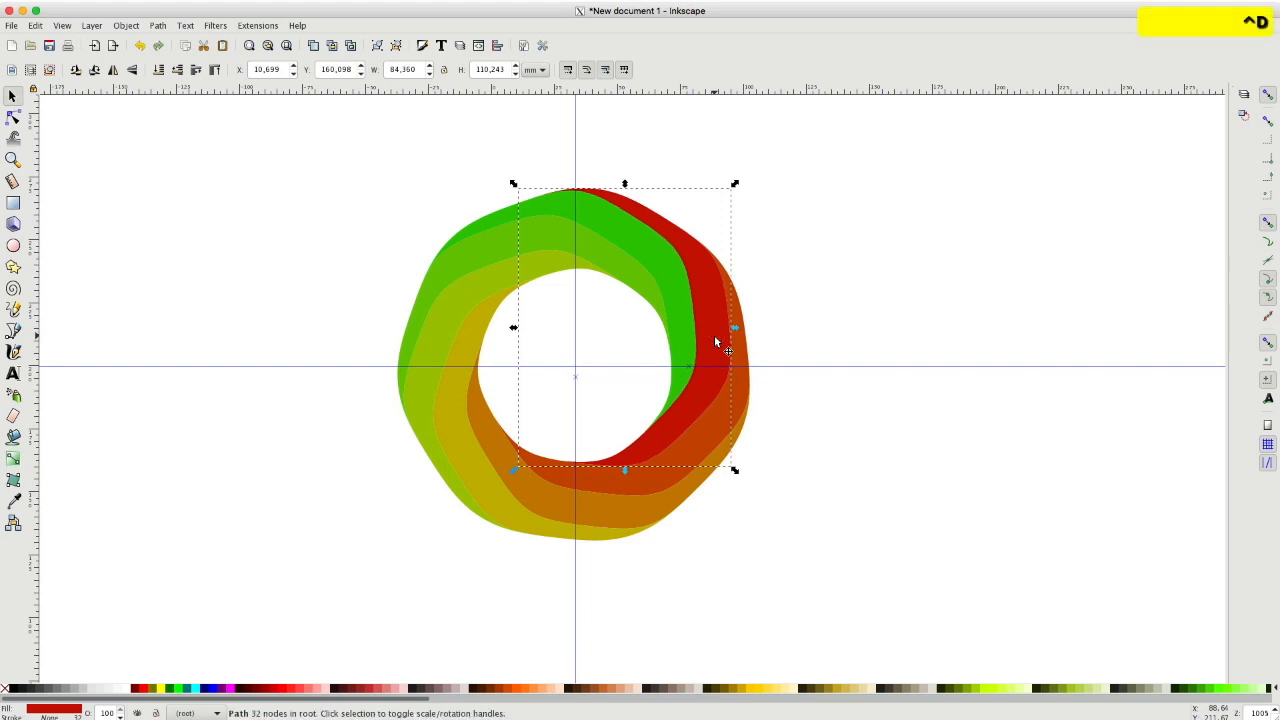
left_click(12, 458)
left_click_drag(656, 442, 717, 326)
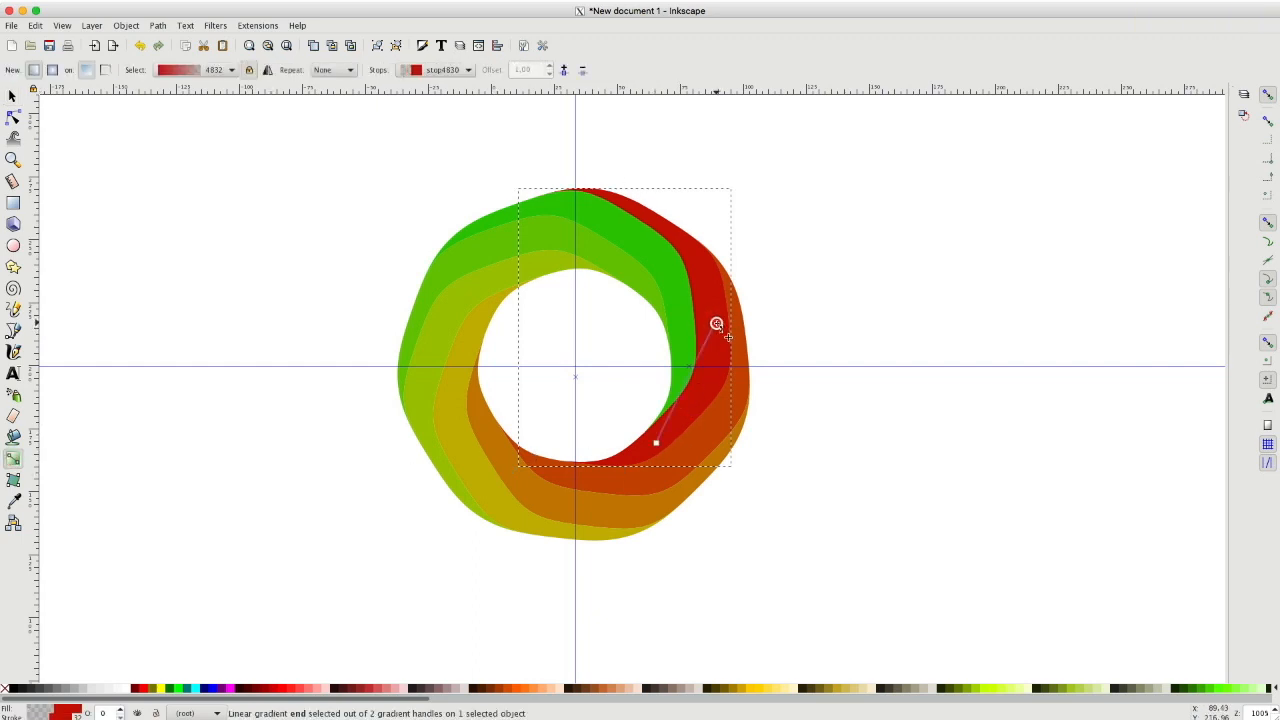
Set the gradient's start stop on the duplicated segment to 90% Gray at 50% opacity and shift it slightly toward the segment's lower tip.
left_click(658, 443)
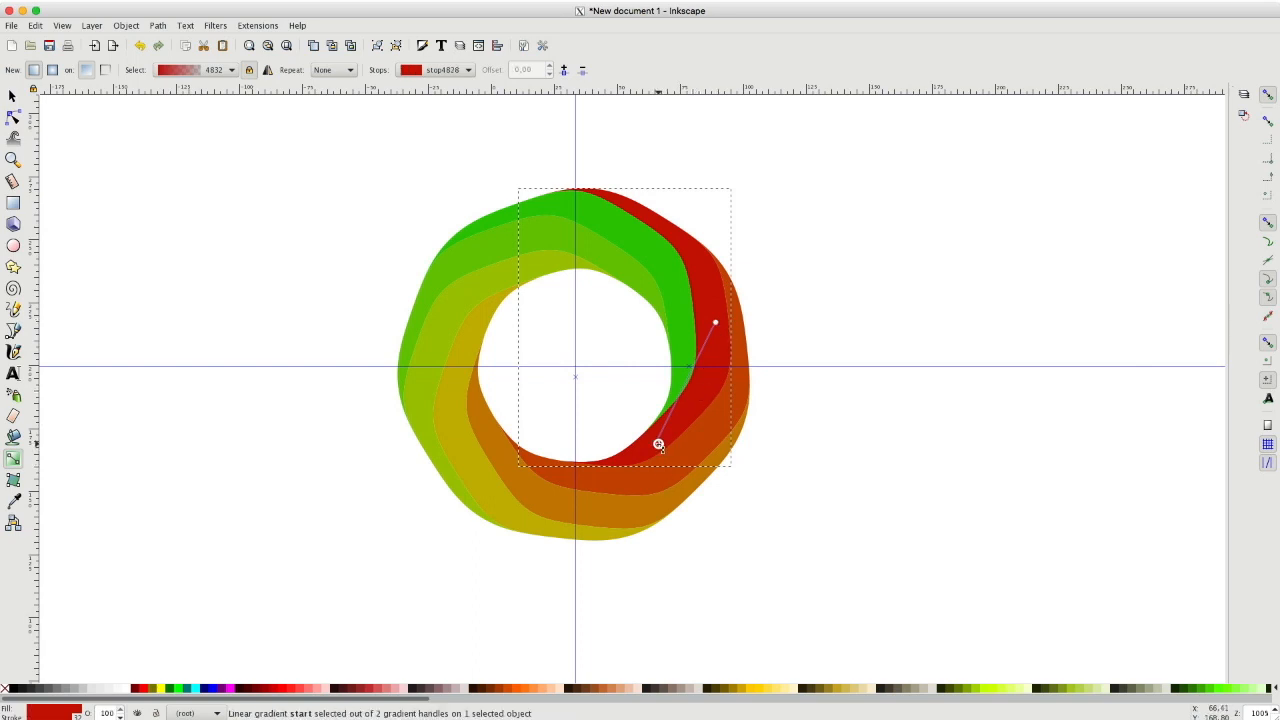
left_click(22, 690)
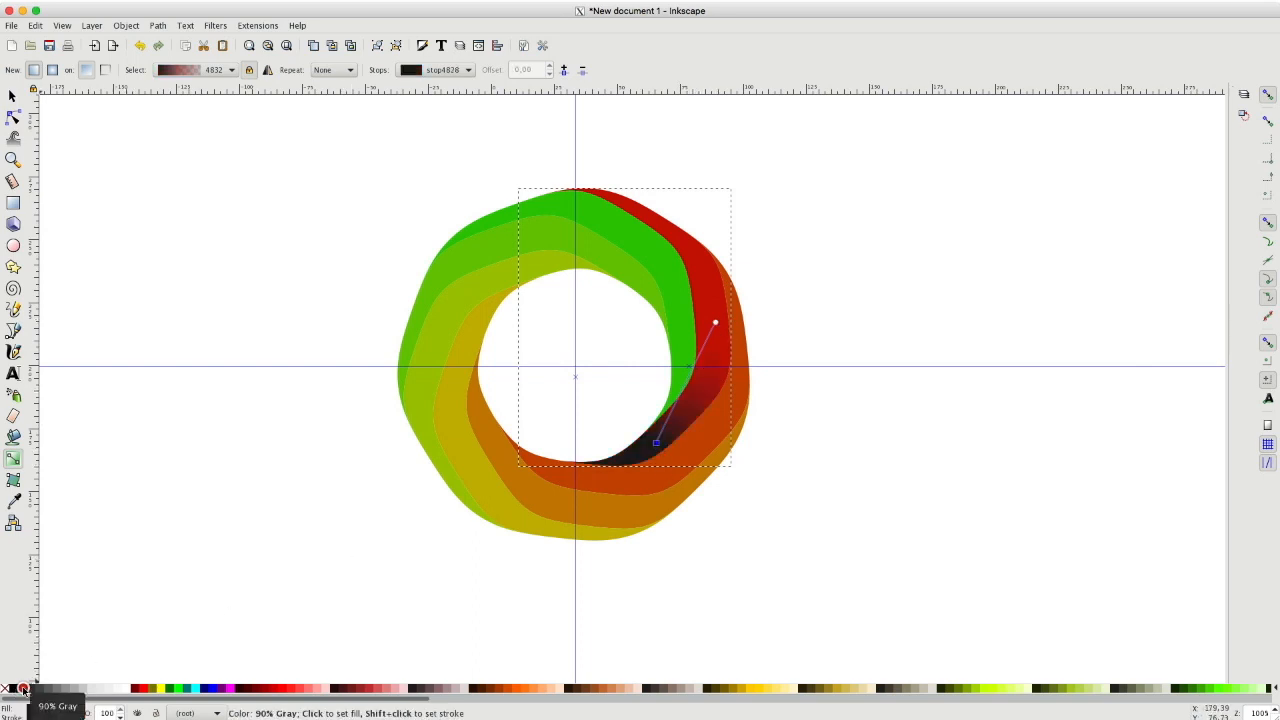
right_click(108, 714)
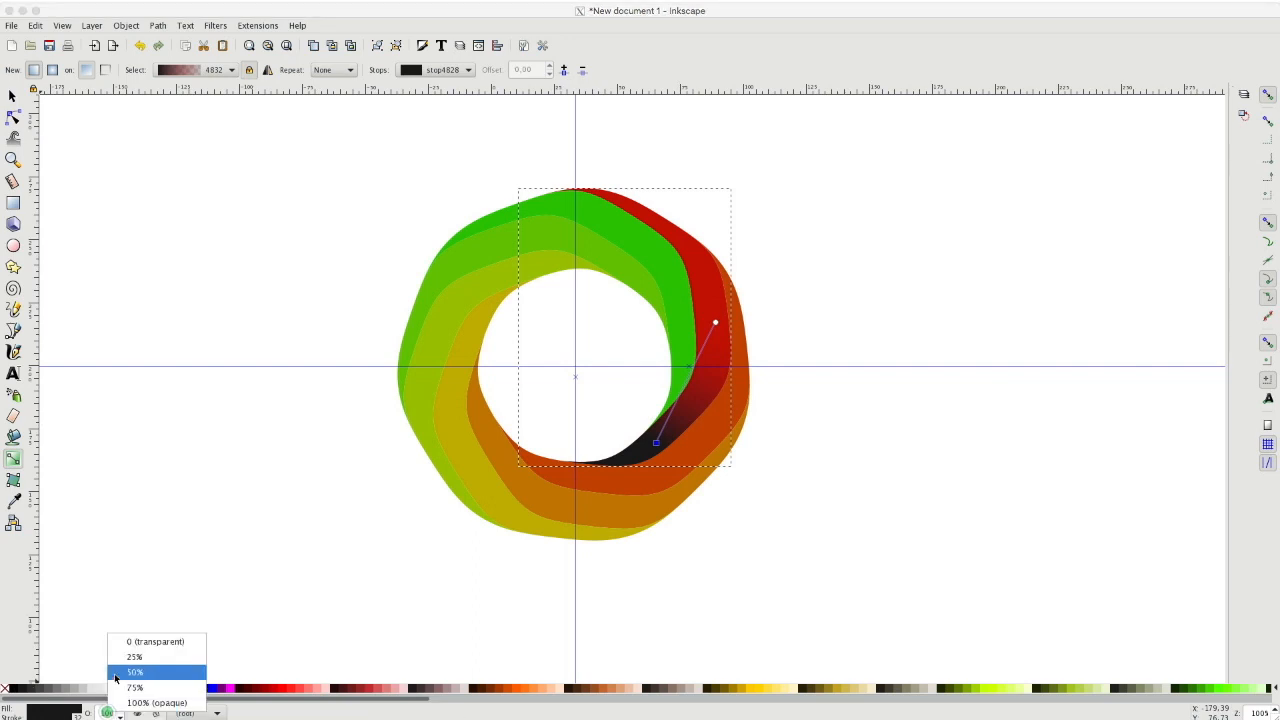
left_click(120, 672)
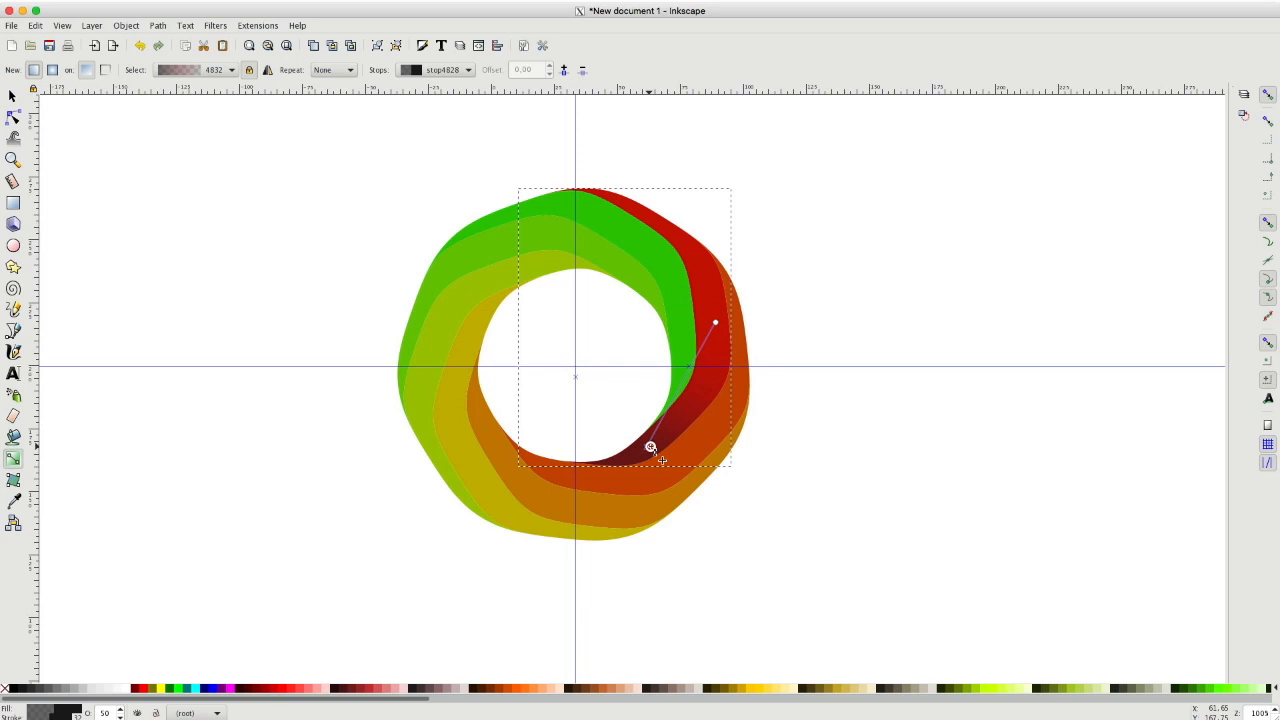
key("s")
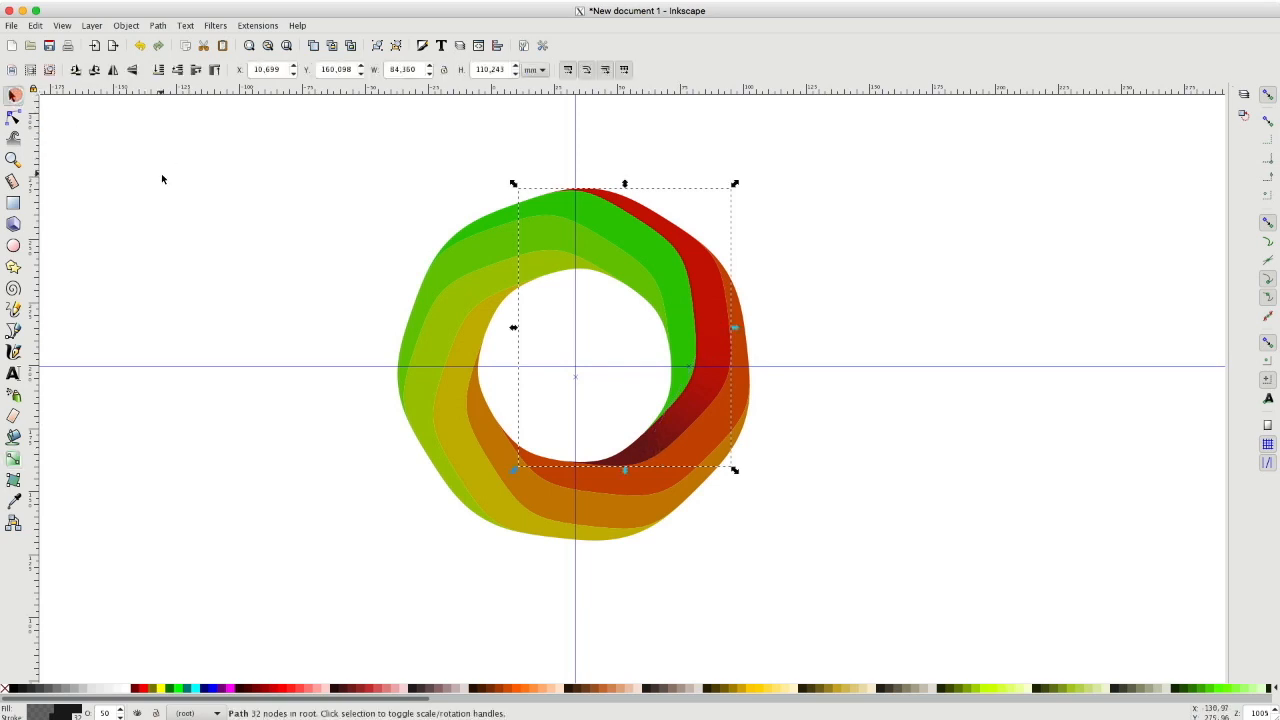
Create tiled clones of the gradient shading segment in 1 row and 7 columns, keeping the existing clone settings.
left_click(38, 27)
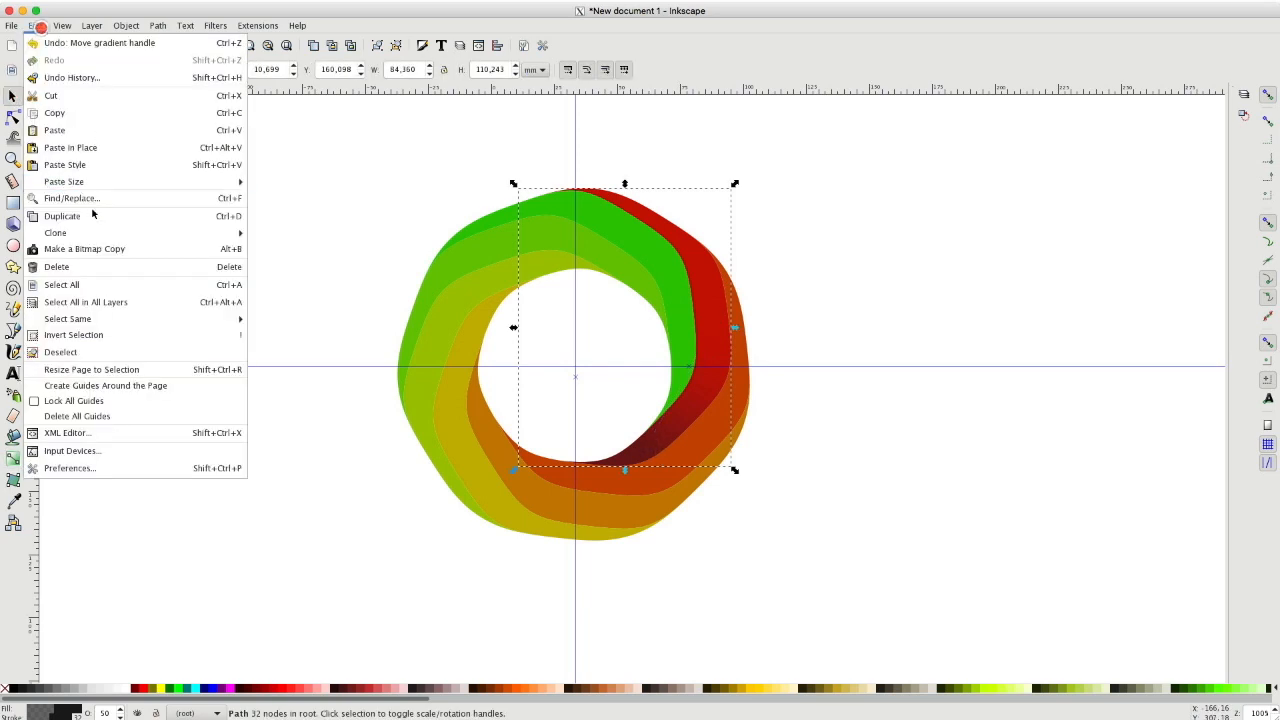
mouse_move(110, 232)
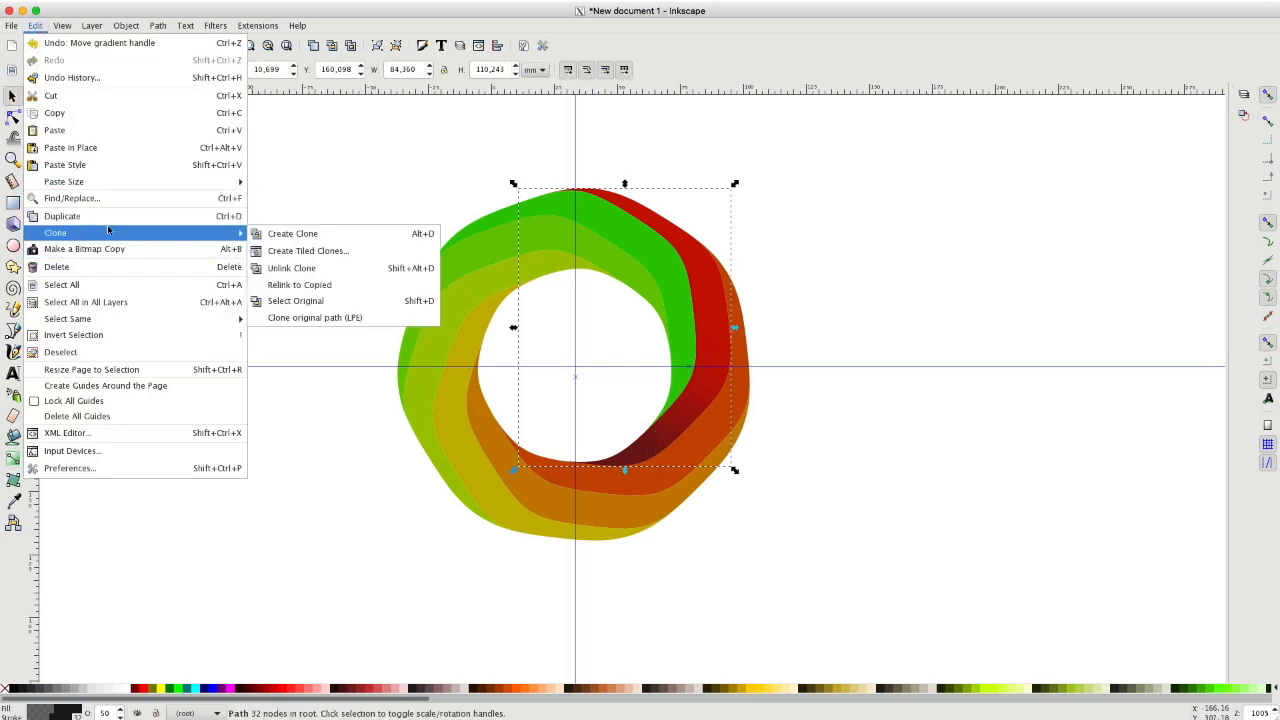
left_click(284, 253)
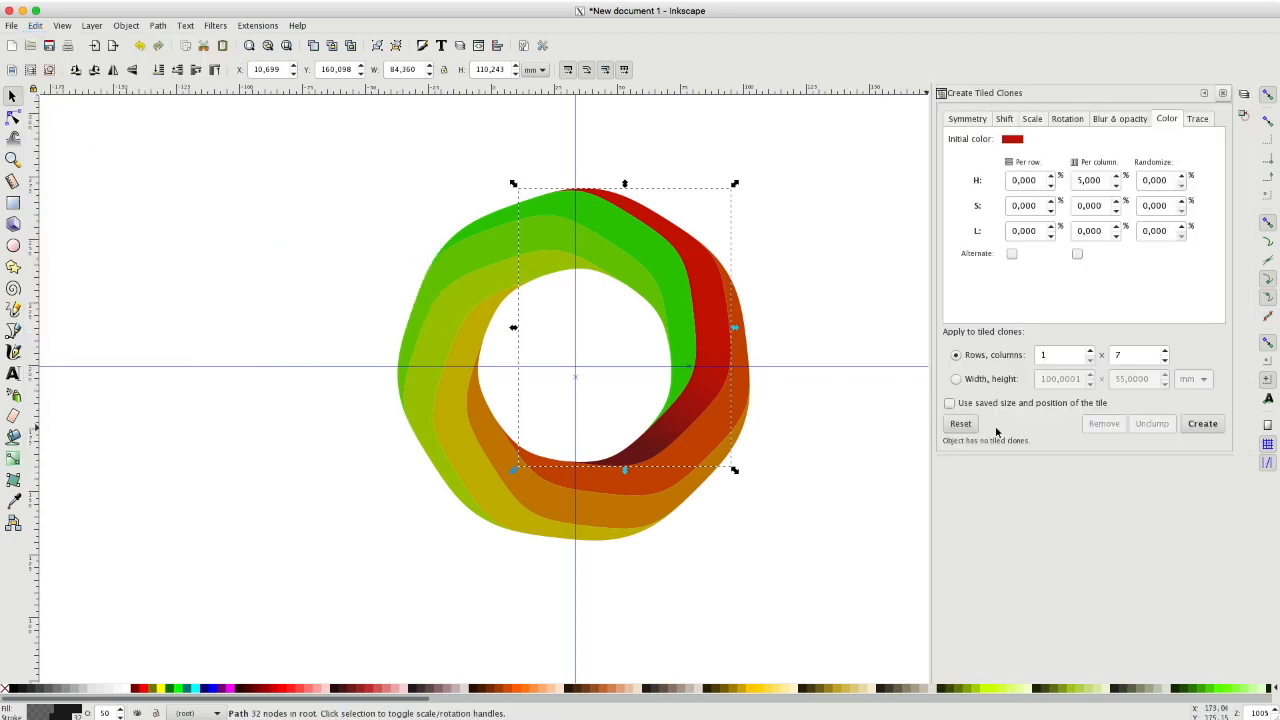
left_click(1203, 424)
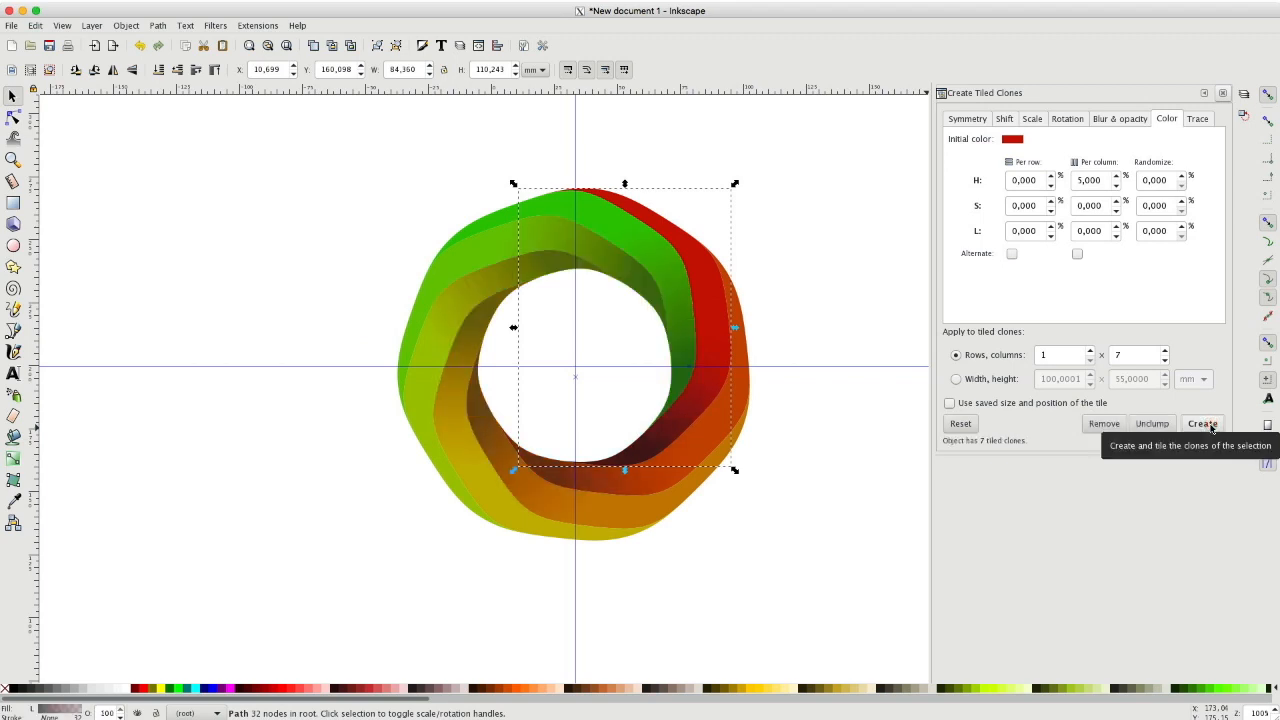